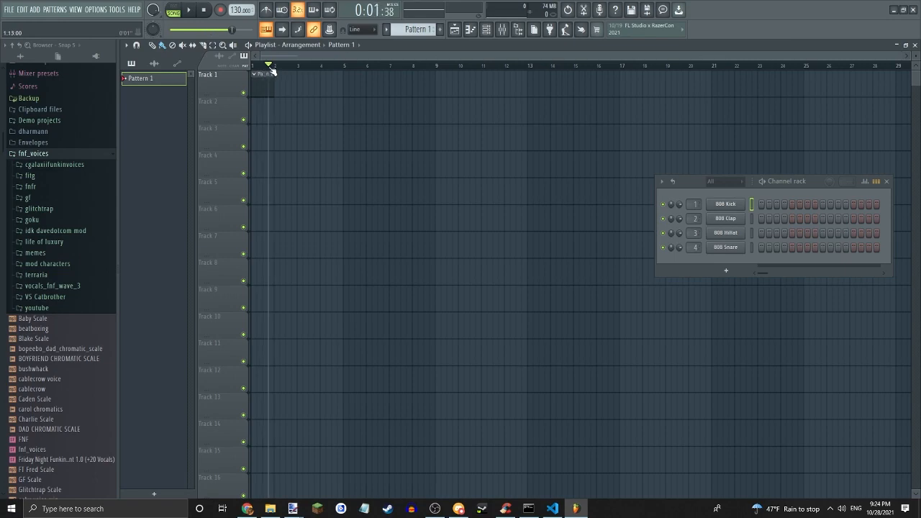
# Stop the song playback, close and reopen the Channel rack, and reposition its window over the playlist.
pyautogui.press('space')
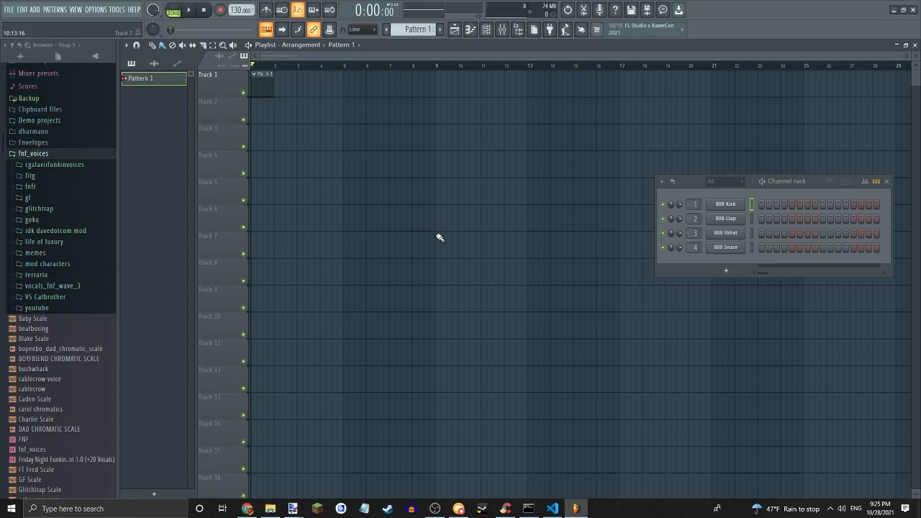
pyautogui.click(885, 181)
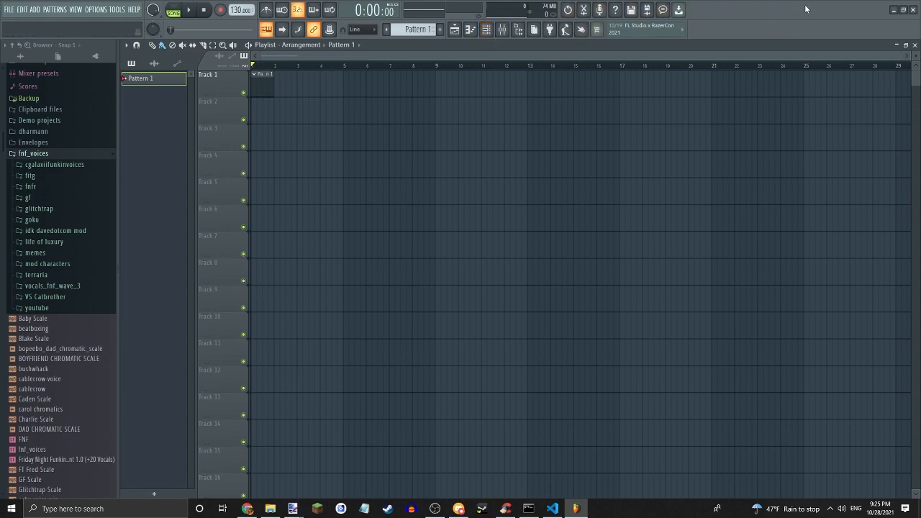
pyautogui.click(487, 29)
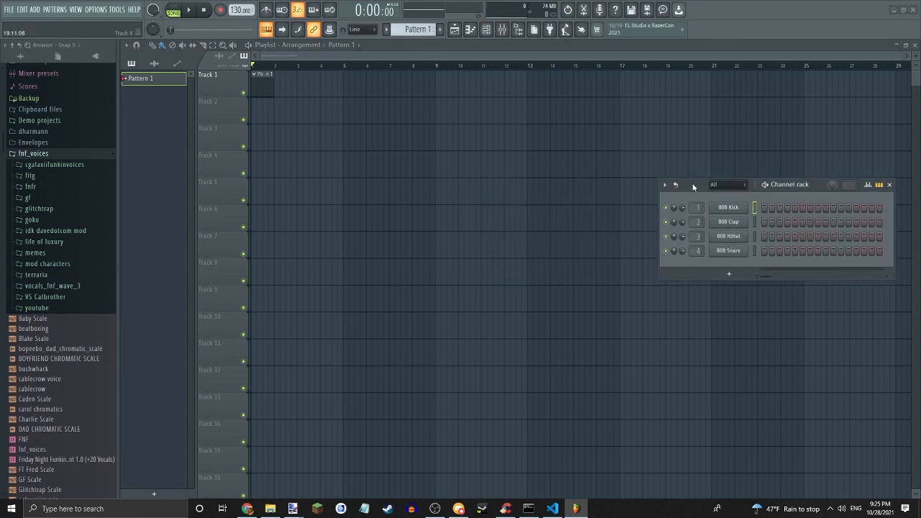
pyautogui.click(664, 184)
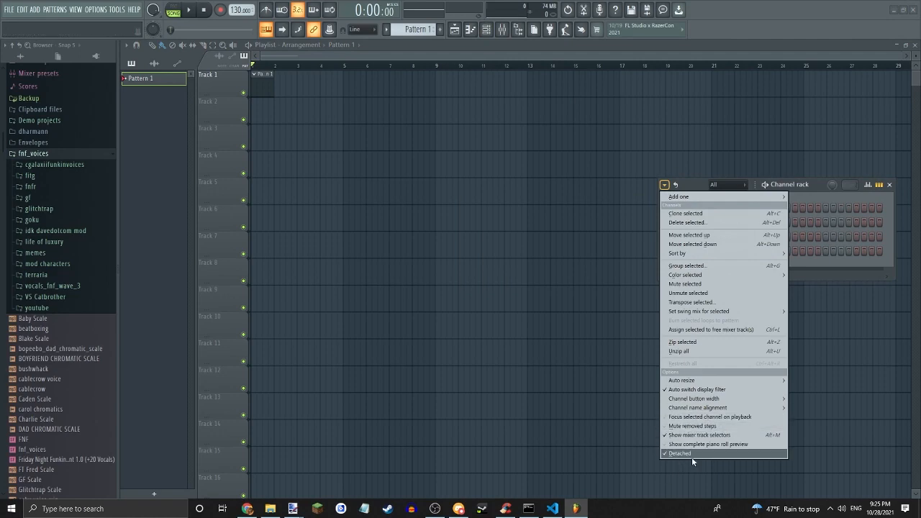
pyautogui.click(700, 187)
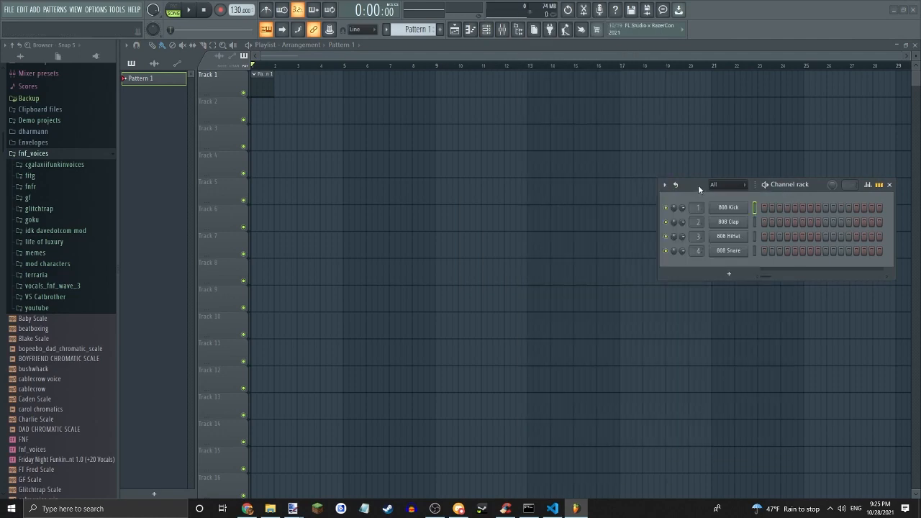
pyautogui.moveTo(698, 185); pyautogui.dragTo(675, 182)
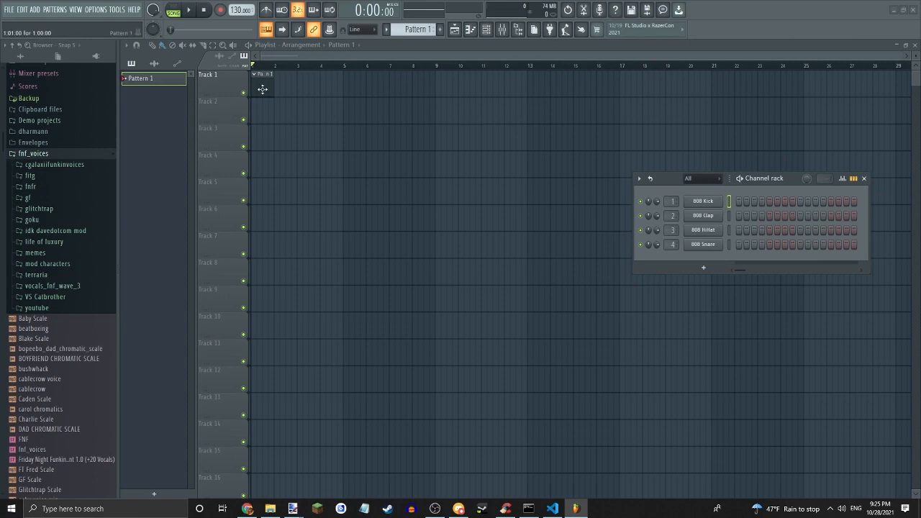
pyautogui.moveTo(668, 173); pyautogui.dragTo(681, 189)
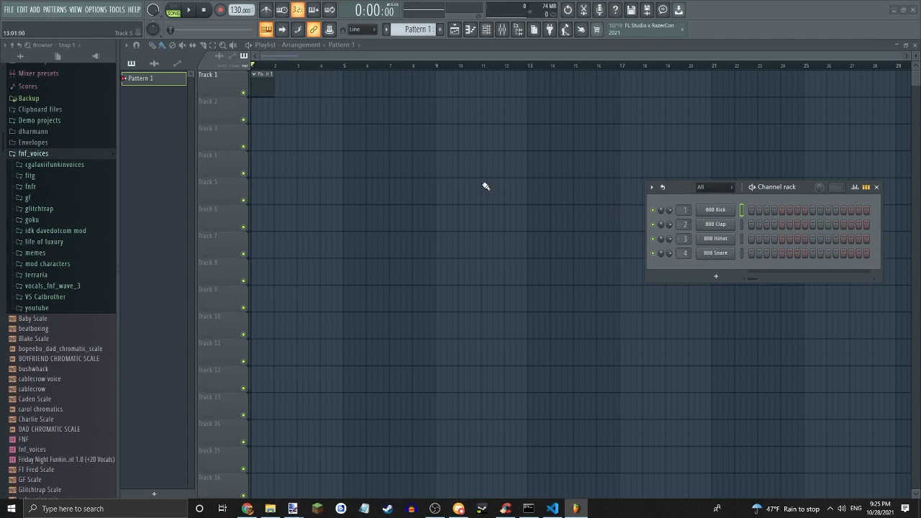
# Move the Pattern 1 clip from Track 1 to the start of Track 2 in the playlist.
pyautogui.click(256, 86)
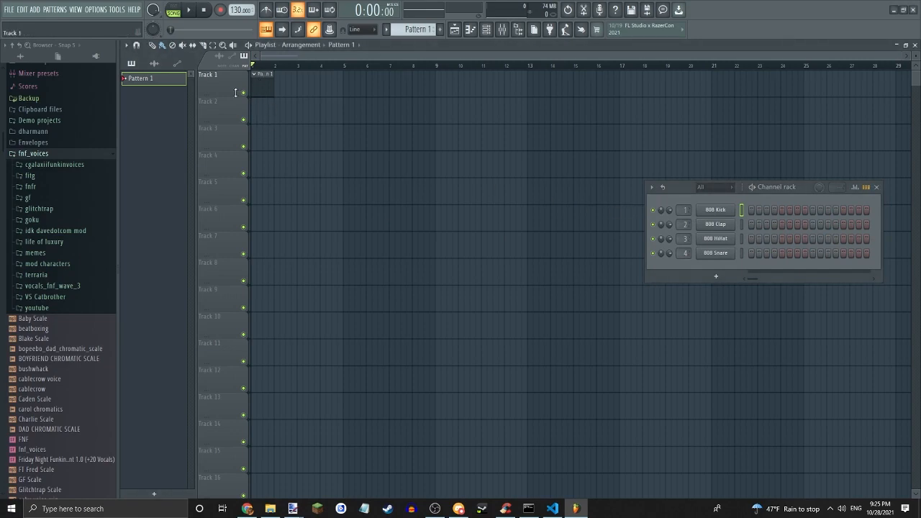
pyautogui.moveTo(264, 85); pyautogui.dragTo(266, 116)
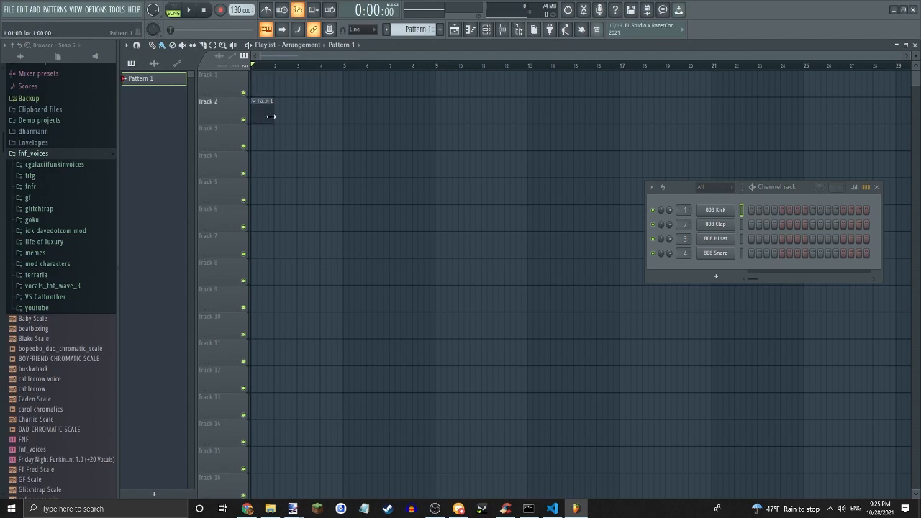
pyautogui.moveTo(265, 112); pyautogui.dragTo(226, 101)
pyautogui.click(474, 27)
pyautogui.click(611, 119)
# Rename Pattern 1 to "inst".
pyautogui.rightClick(139, 78)
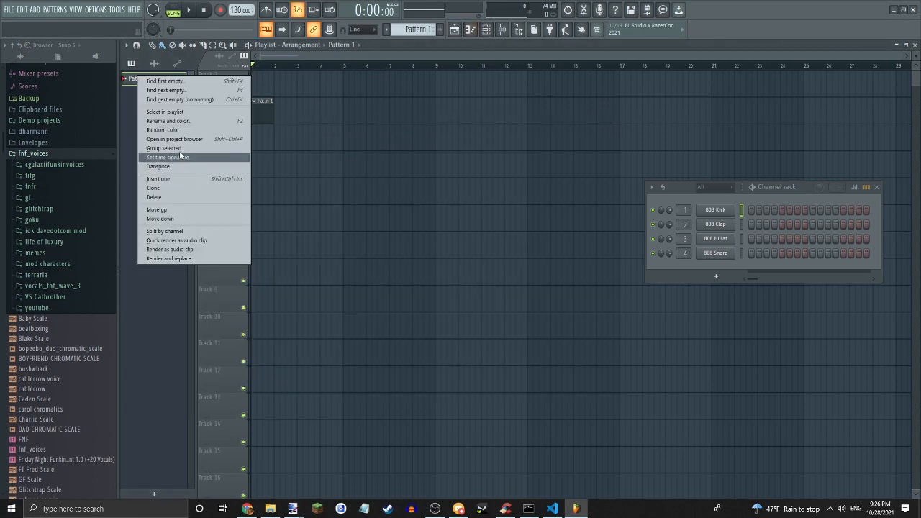
pyautogui.click(184, 121)
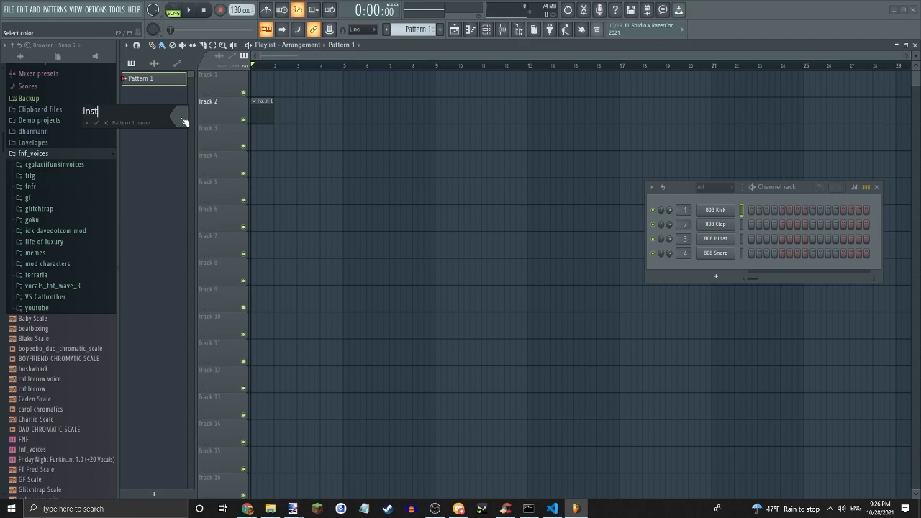
pyautogui.click(96, 122)
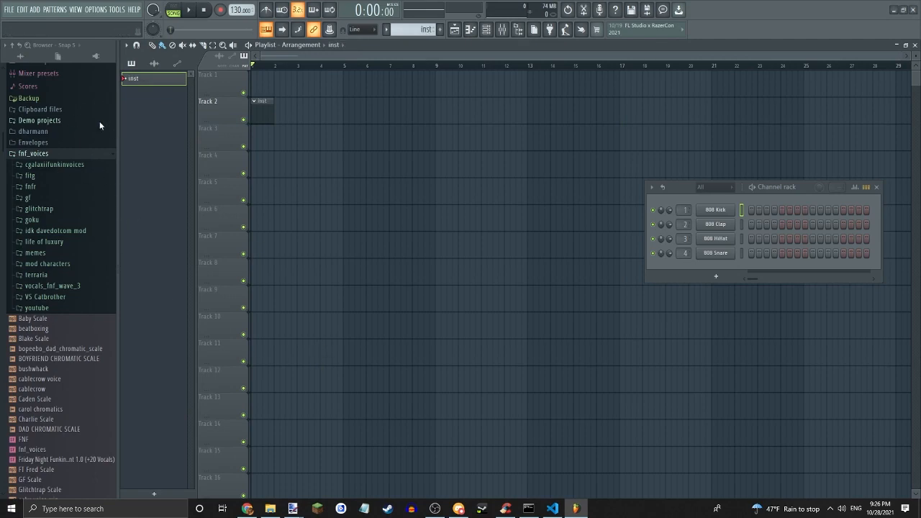
# Add the Grand Piano from the Keyboard instruments pack to the Channel rack as a new channel and close its plugin window.
pyautogui.click(471, 30)
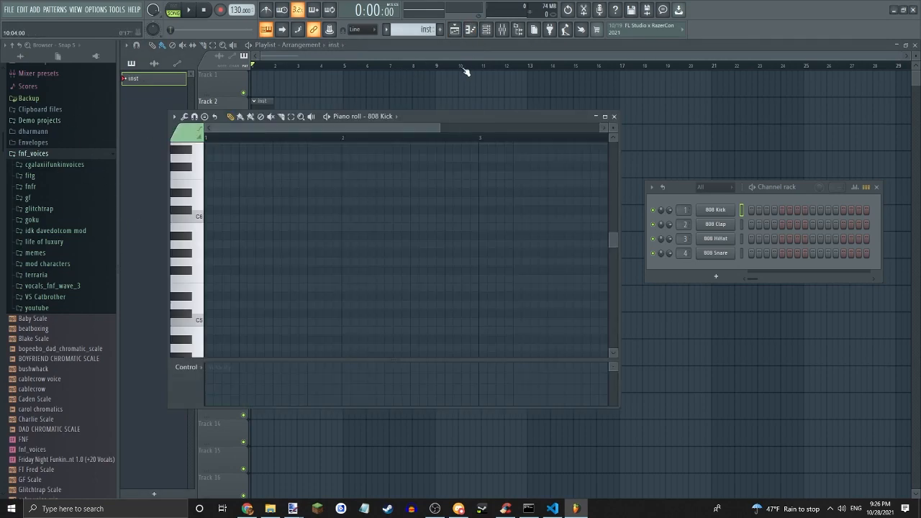
pyautogui.click(33, 154)
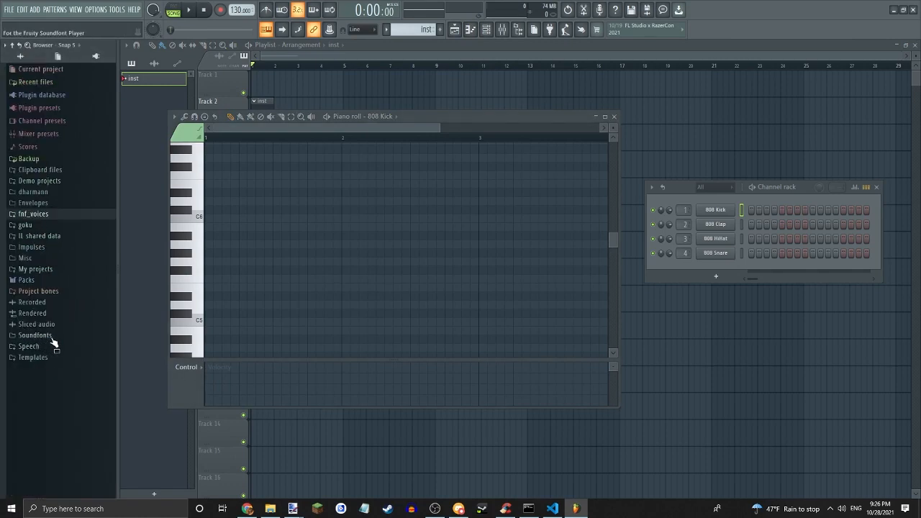
pyautogui.click(42, 280)
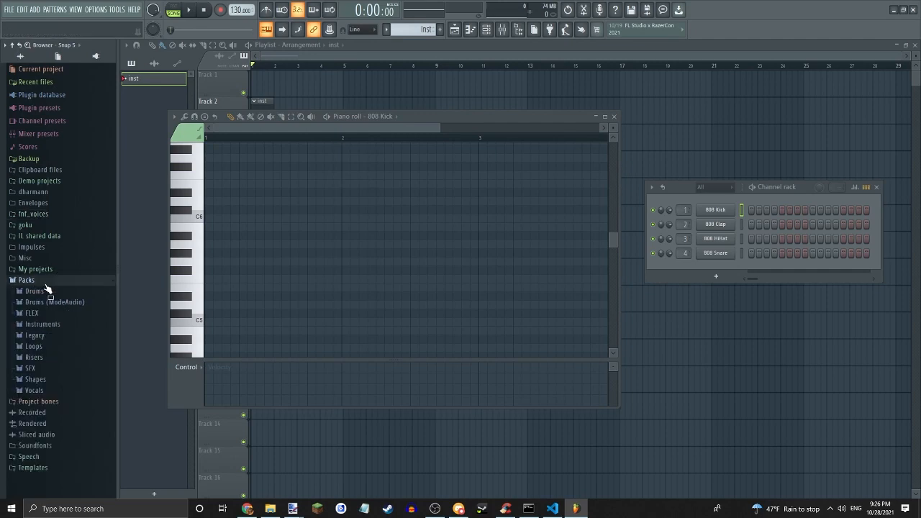
pyautogui.click(47, 325)
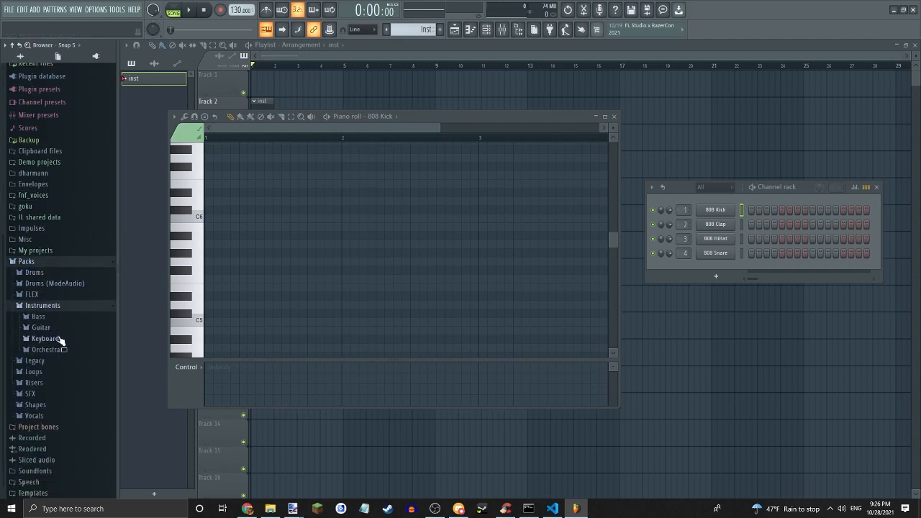
pyautogui.click(50, 338)
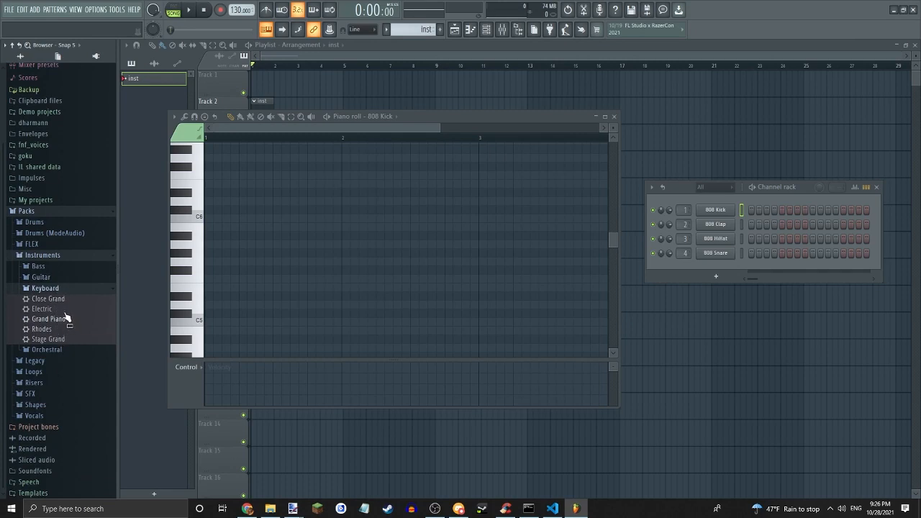
pyautogui.moveTo(62, 324); pyautogui.dragTo(730, 262)
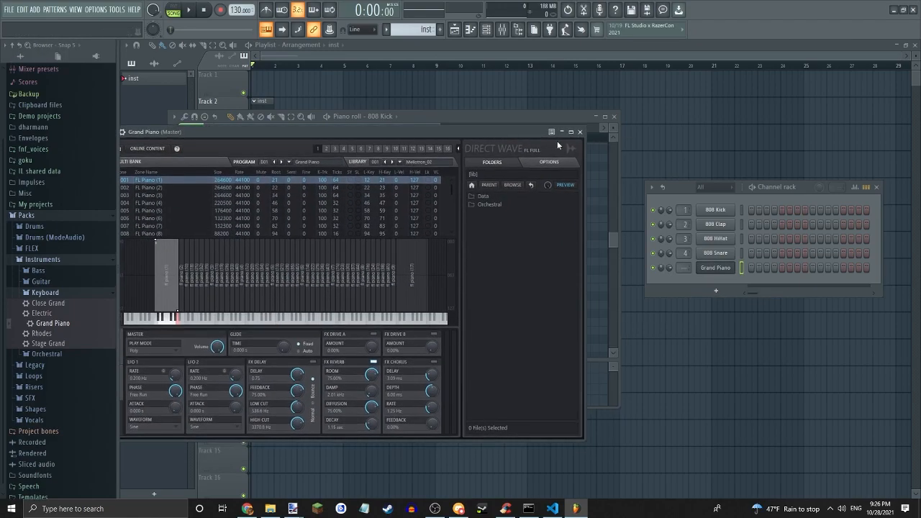
pyautogui.click(579, 132)
# Open the Piano roll for the Grand Piano channel of the inst pattern and reposition its window.
pyautogui.moveTo(409, 120); pyautogui.dragTo(420, 115)
pyautogui.click(624, 116)
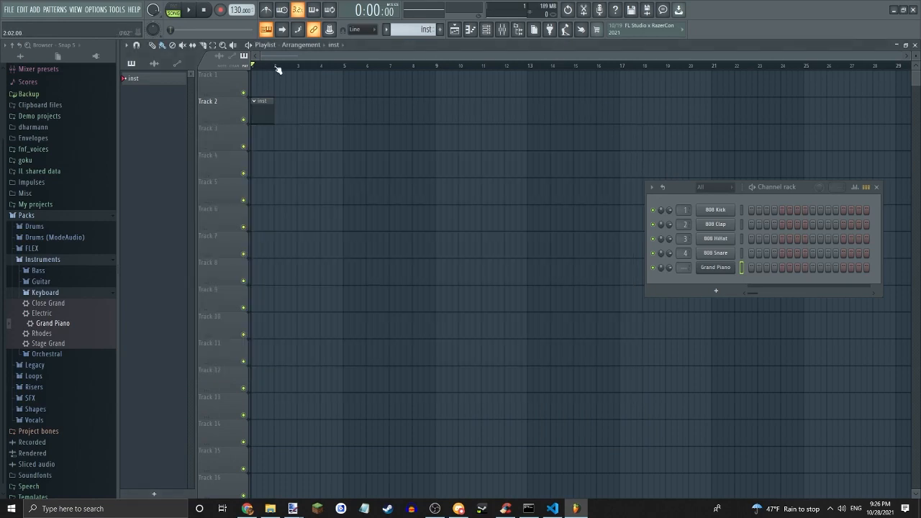
pyautogui.click(260, 108)
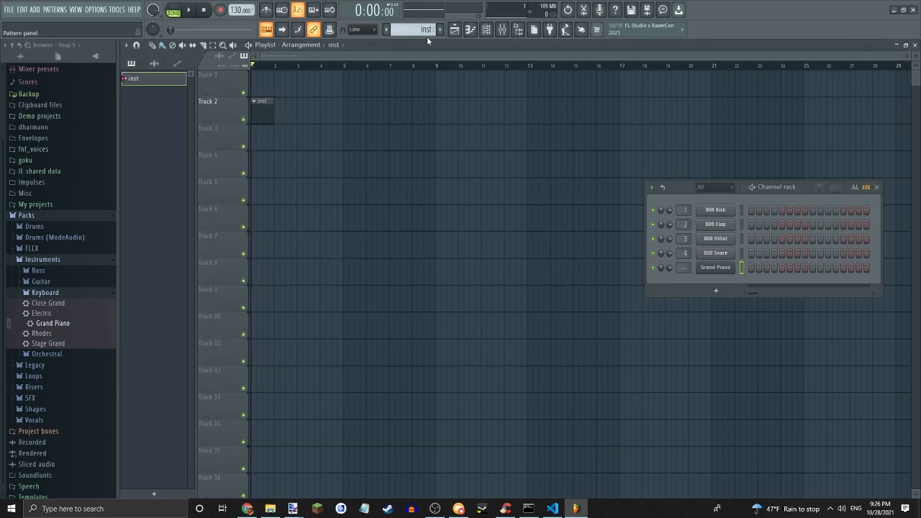
pyautogui.click(470, 29)
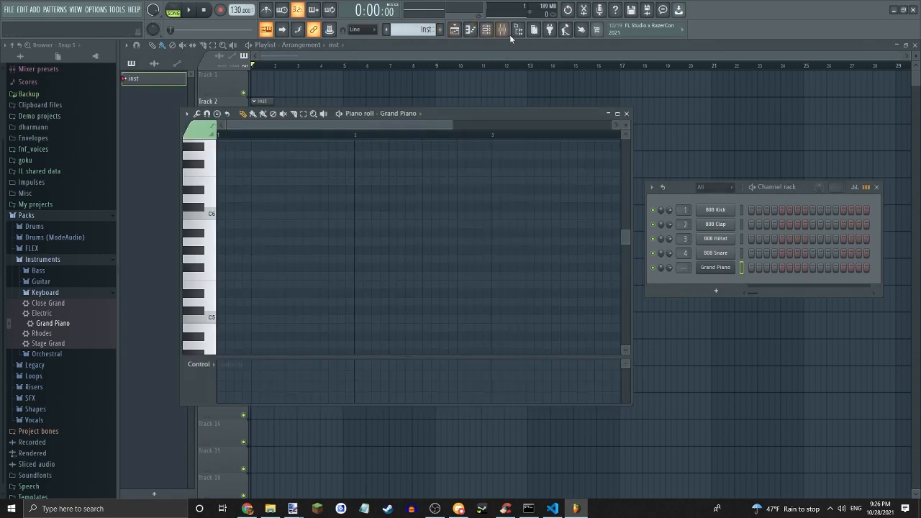
pyautogui.click(626, 114)
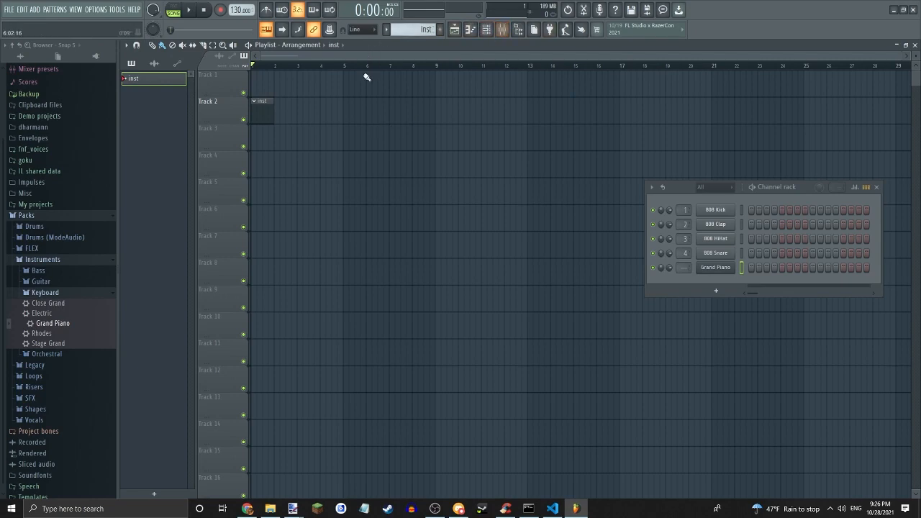
pyautogui.click(477, 33)
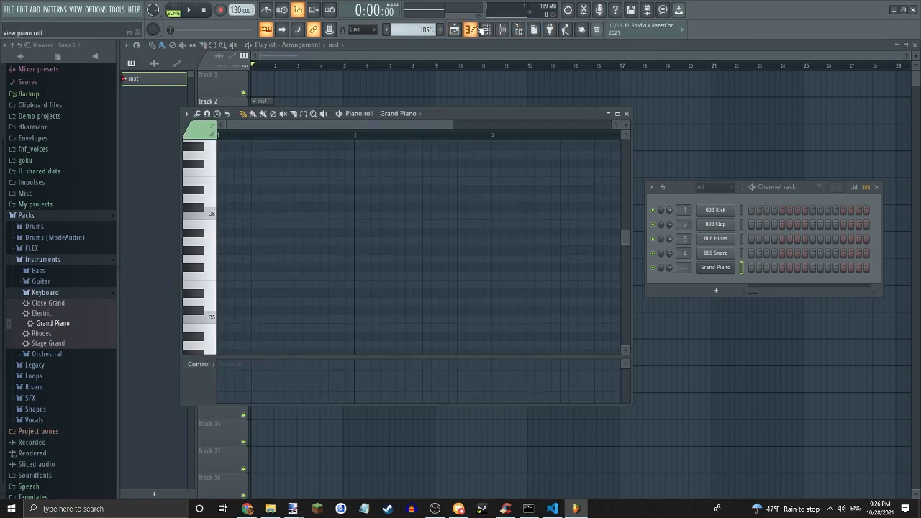
pyautogui.moveTo(459, 114)
pyautogui.mouseDown()
pyautogui.moveTo(478, 159)
pyautogui.moveTo(529, 64)
pyautogui.moveTo(512, 88)
pyautogui.moveTo(447, 107)
pyautogui.mouseUp()
pyautogui.click(395, 106)
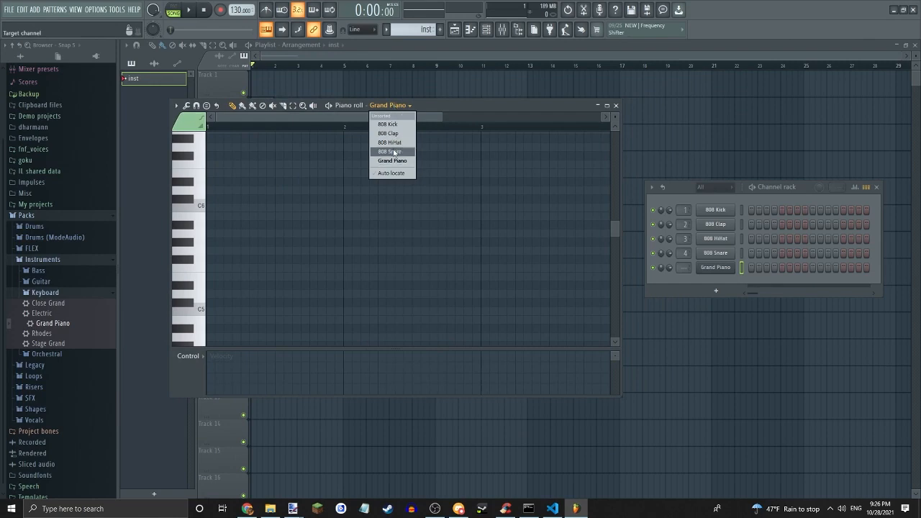
# Place trial notes around C5 in the Grand Piano's Piano roll, view the C5 note's properties, and delete all the notes.
pyautogui.click(211, 310)
pyautogui.click(221, 319)
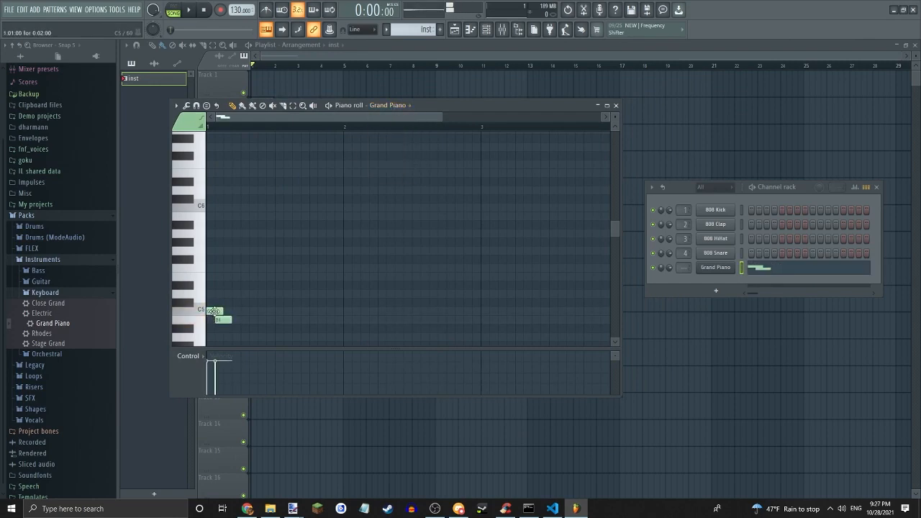
pyautogui.rightClick(223, 319)
pyautogui.doubleClick(214, 310)
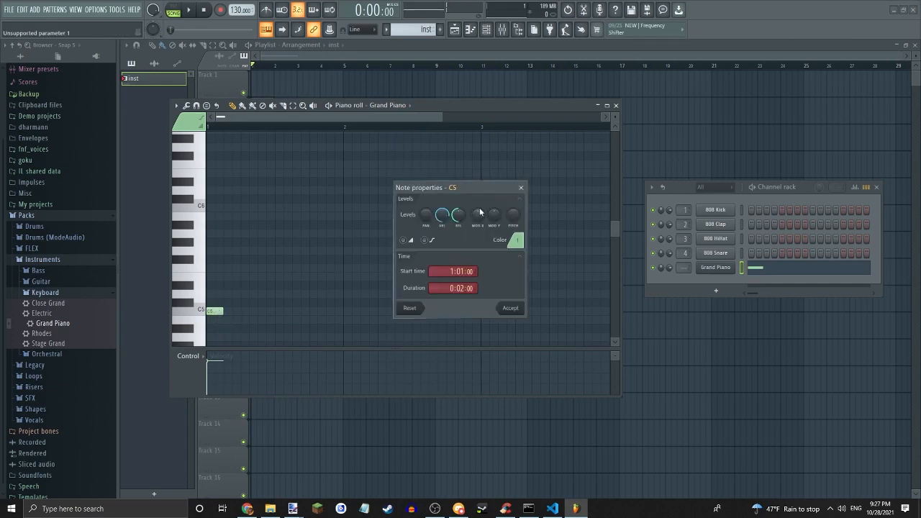
pyautogui.click(523, 188)
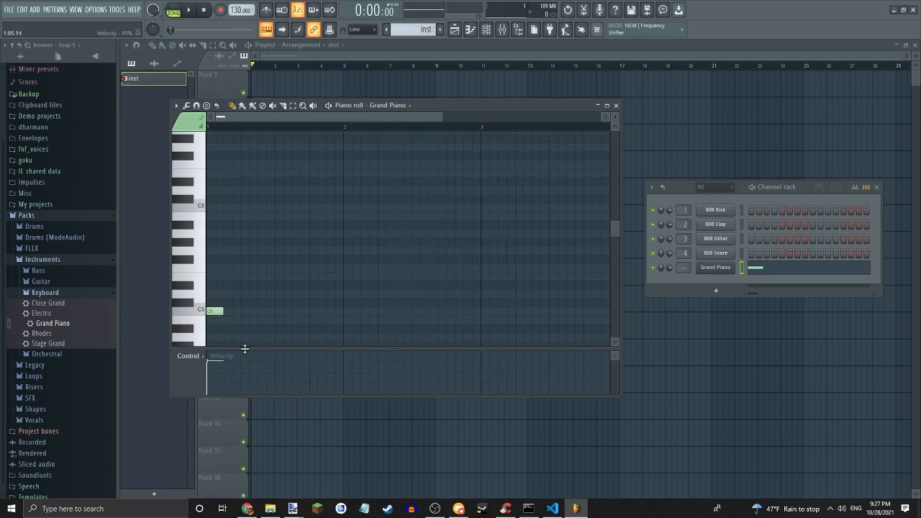
pyautogui.click(227, 310)
pyautogui.moveTo(235, 310); pyautogui.dragTo(245, 309)
pyautogui.rightClick(237, 311)
pyautogui.rightClick(215, 311)
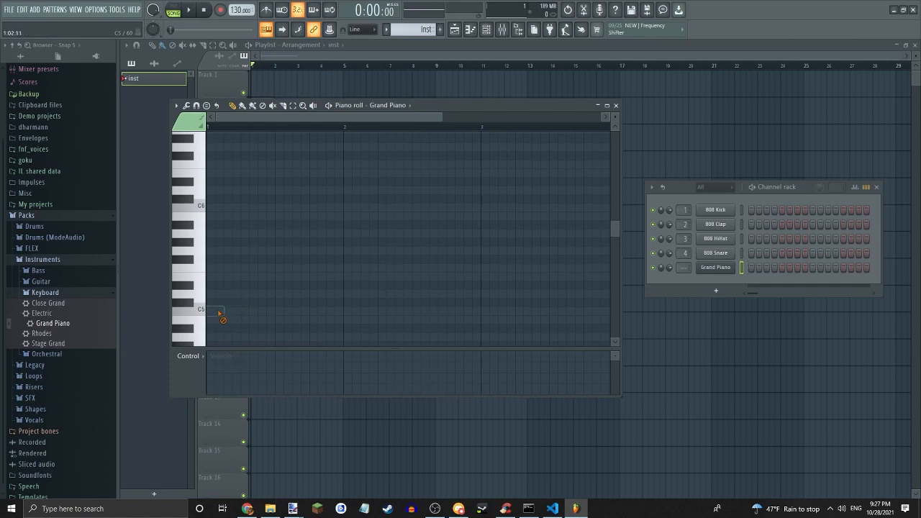
# Set the project tempo to 154 BPM.
pyautogui.rightClick(230, 9)
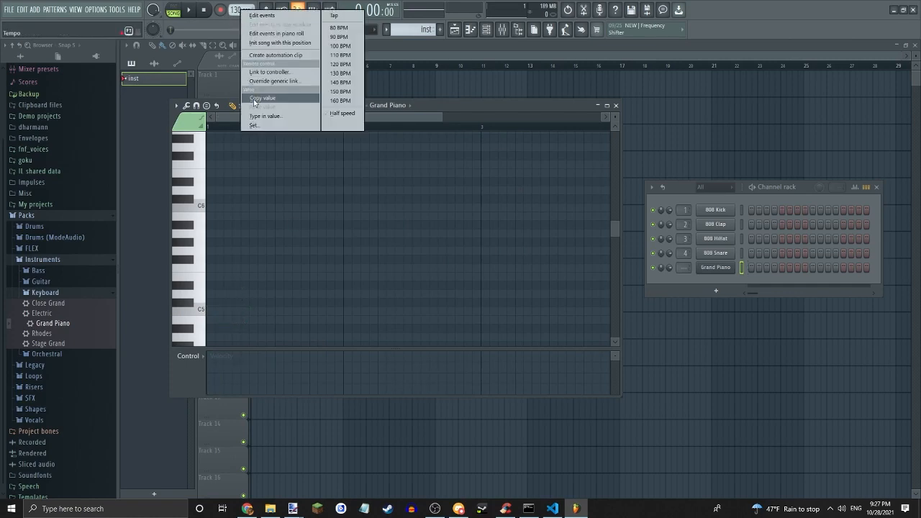
pyautogui.click(240, 10)
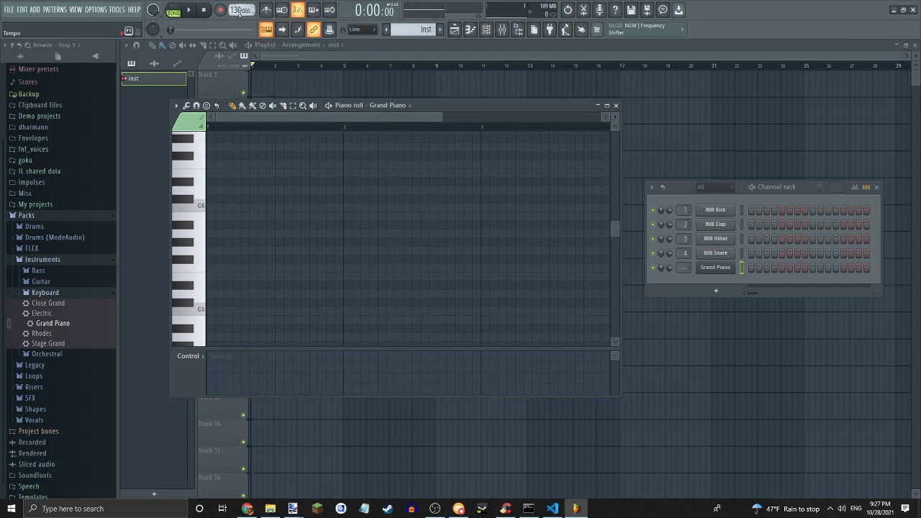
pyautogui.rightClick(242, 10)
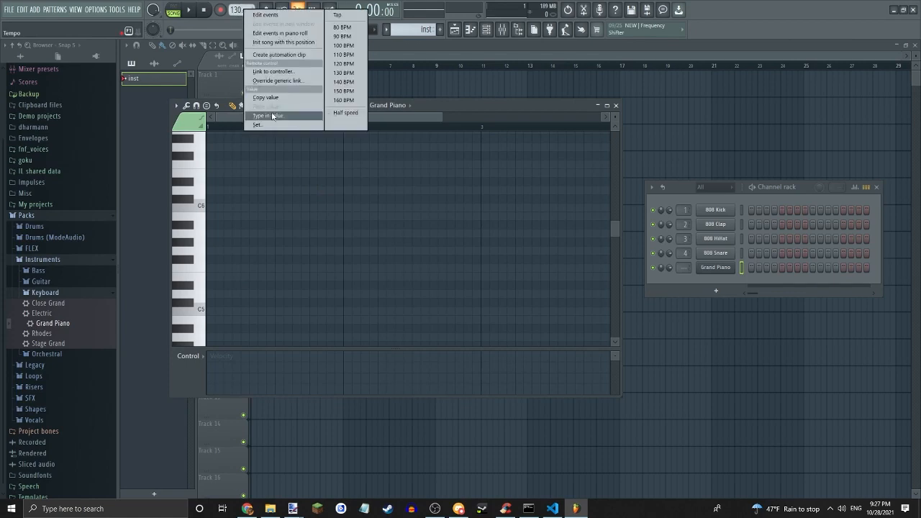
pyautogui.click(279, 117)
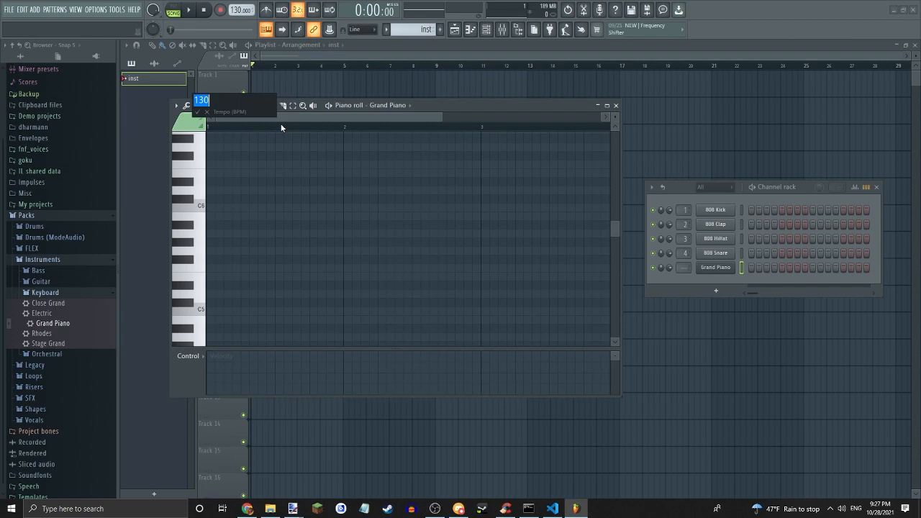
pyautogui.write('154')
pyautogui.press('Return')
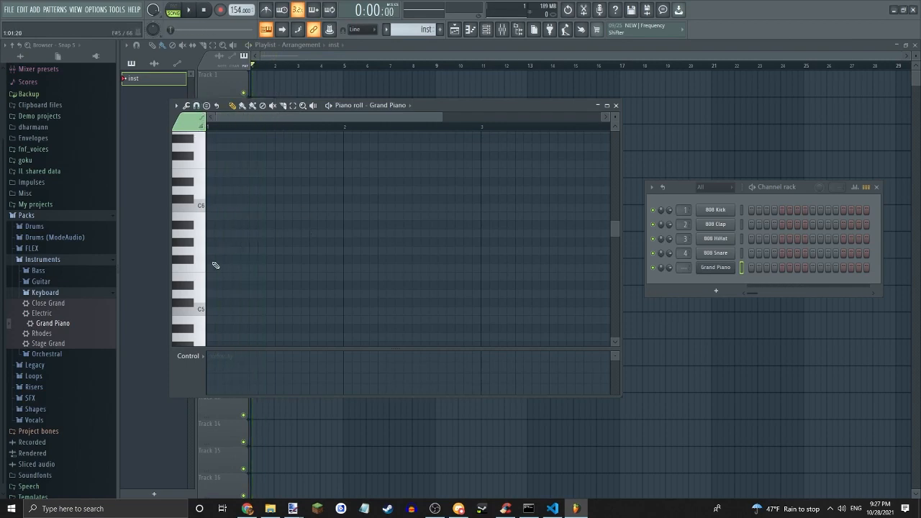
pyautogui.click(252, 269)
pyautogui.click(257, 232)
pyautogui.rightClick(256, 232)
pyautogui.rightClick(252, 269)
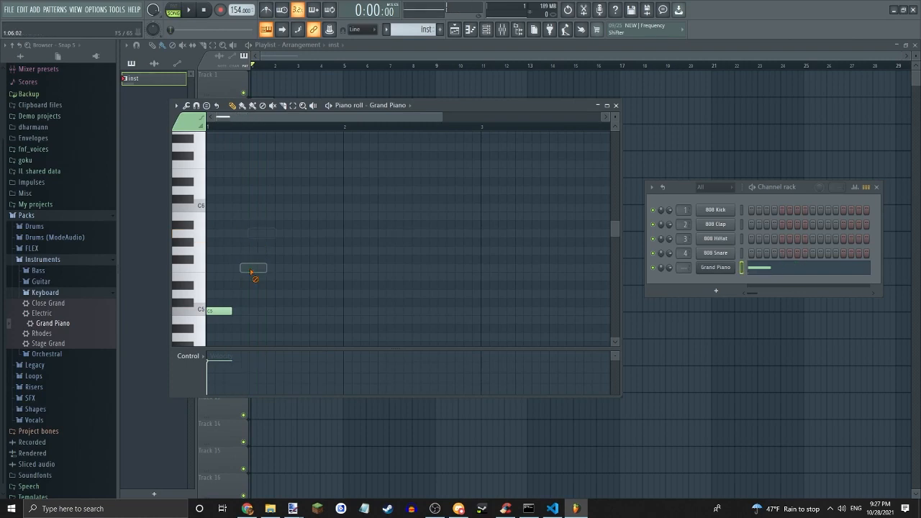
# Shorten the C5 note at the start of bar 1 to two steps and place a C#5 note directly after it.
pyautogui.click(214, 311)
pyautogui.click(191, 311)
pyautogui.click(232, 303)
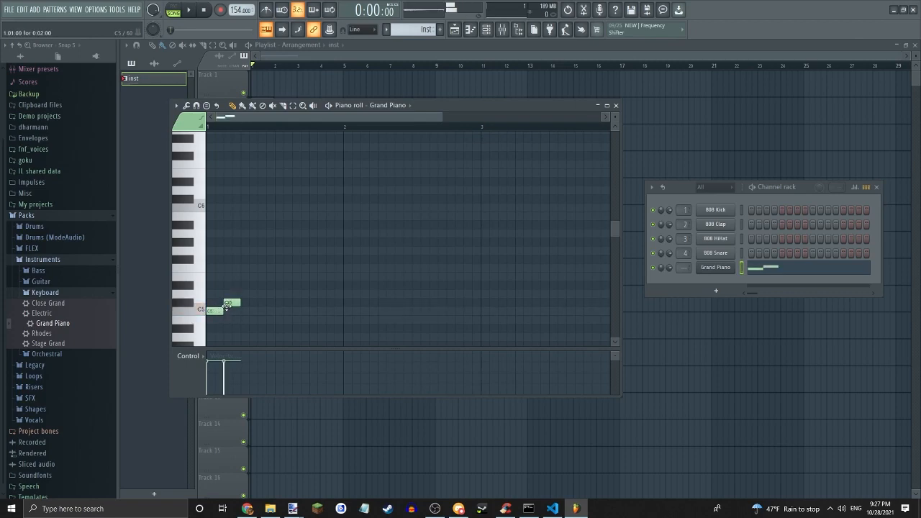
pyautogui.rightClick(228, 305)
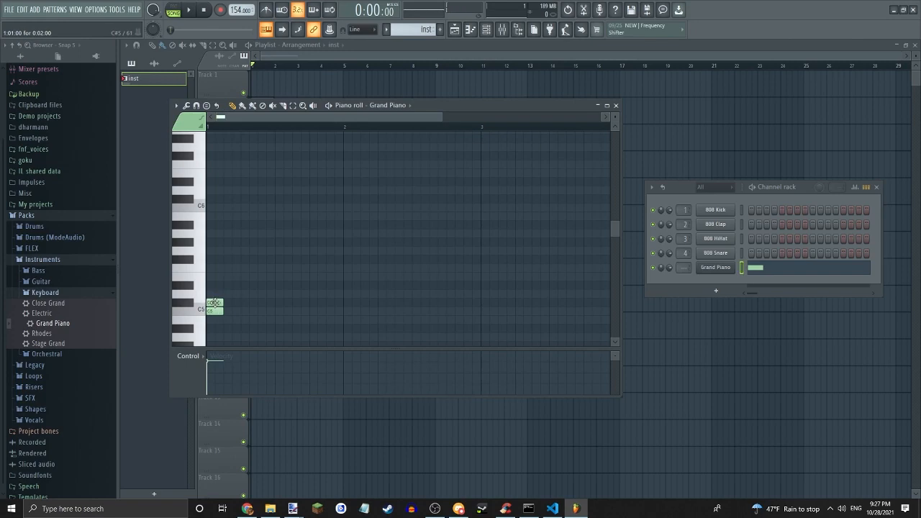
pyautogui.moveTo(213, 303); pyautogui.dragTo(231, 303)
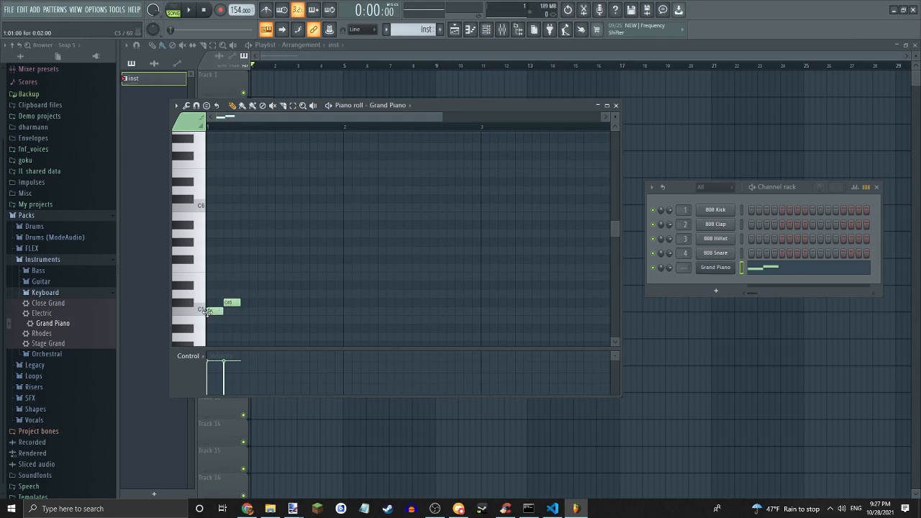
# Try D5, D#5, E5 and F5 notes above the first two, and delete every note except the opening C5.
pyautogui.click(219, 294)
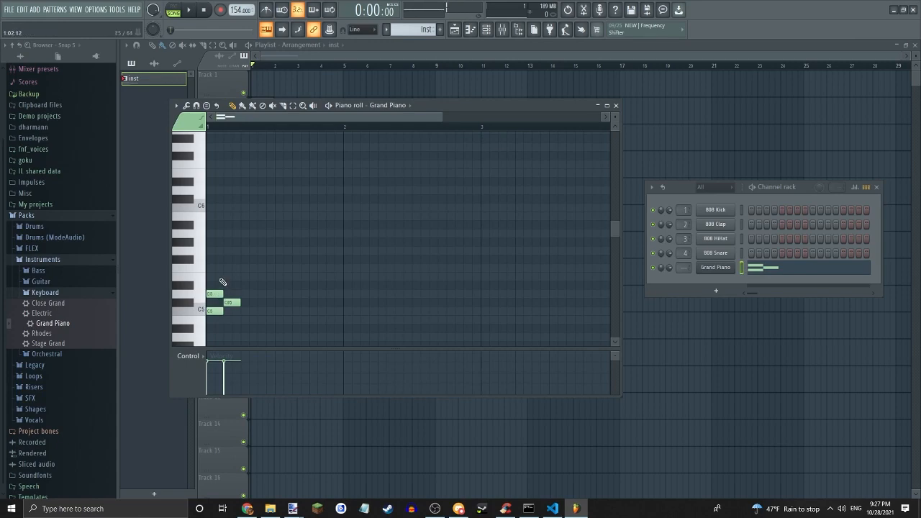
pyautogui.click(226, 284)
pyautogui.click(216, 276)
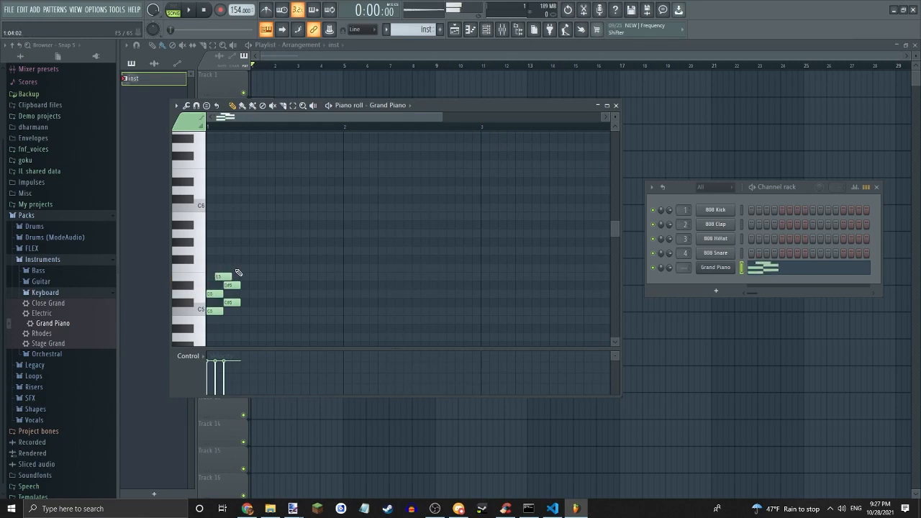
pyautogui.click(228, 260)
pyautogui.moveTo(230, 259); pyautogui.dragTo(230, 268)
pyautogui.rightClick(231, 268)
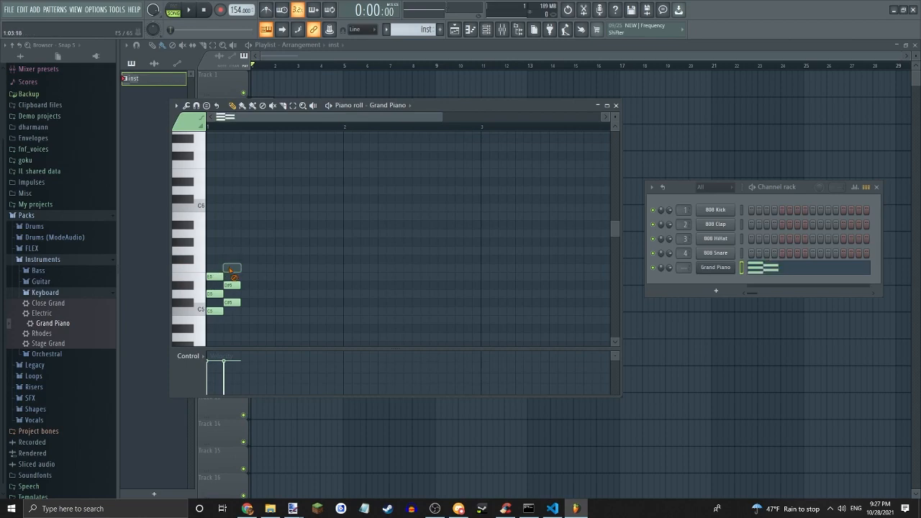
pyautogui.rightClick(215, 276)
pyautogui.rightClick(232, 285)
pyautogui.rightClick(215, 295)
pyautogui.rightClick(232, 303)
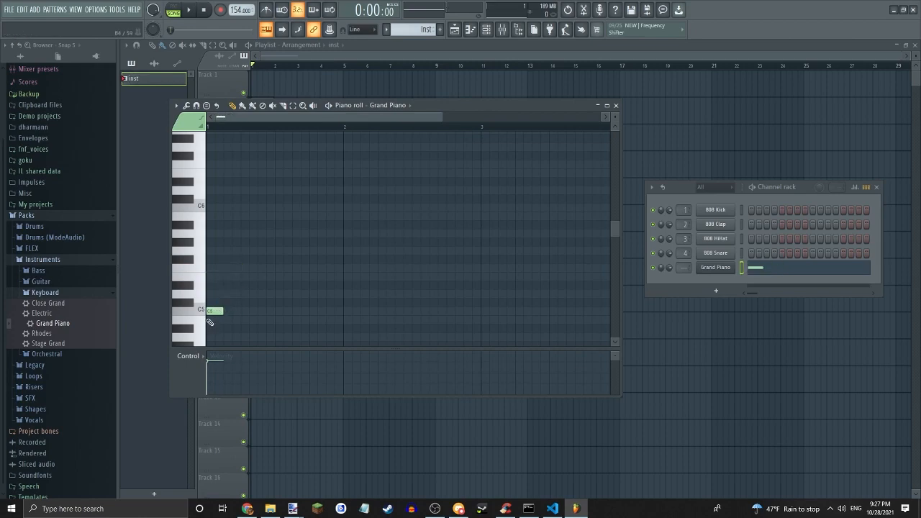
# Raise the opening note to C#5, continue bar 1 with D#5, F#5, A#5, G#5, D#5 and C#5, and play the trial melody.
pyautogui.moveTo(211, 310); pyautogui.dragTo(212, 302)
pyautogui.click(228, 268)
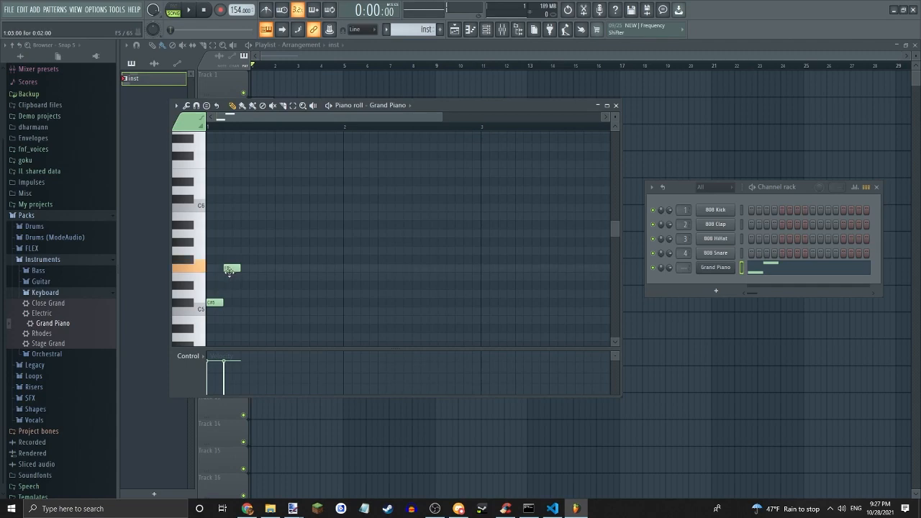
pyautogui.moveTo(229, 270); pyautogui.dragTo(231, 286)
pyautogui.click(247, 259)
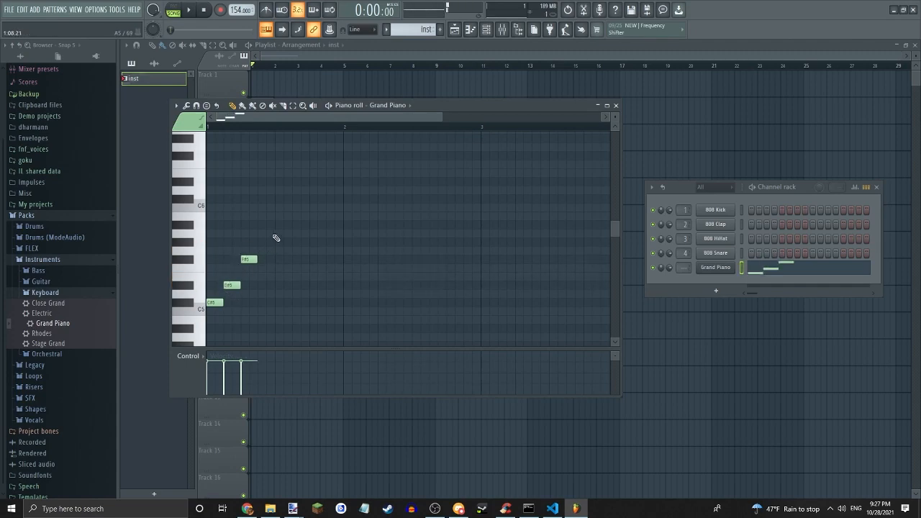
pyautogui.moveTo(261, 213); pyautogui.dragTo(256, 224)
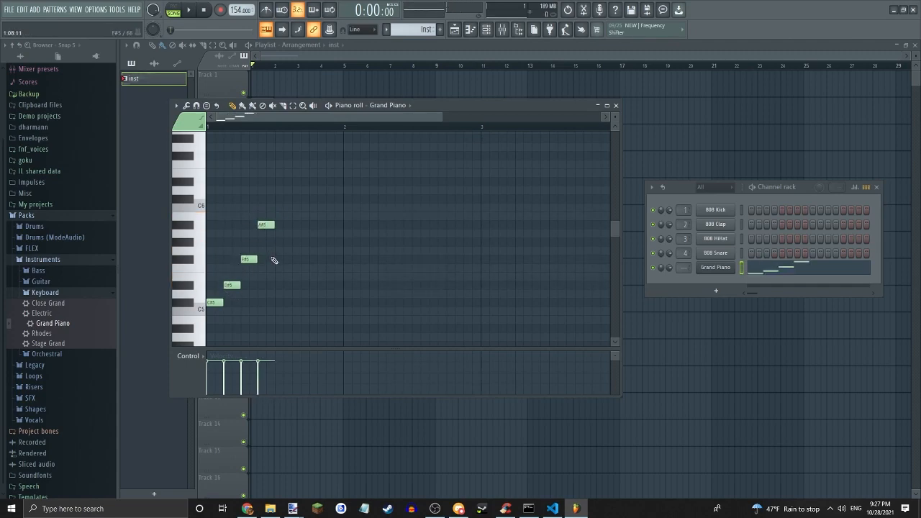
pyautogui.moveTo(274, 260); pyautogui.dragTo(280, 243)
pyautogui.click(288, 280)
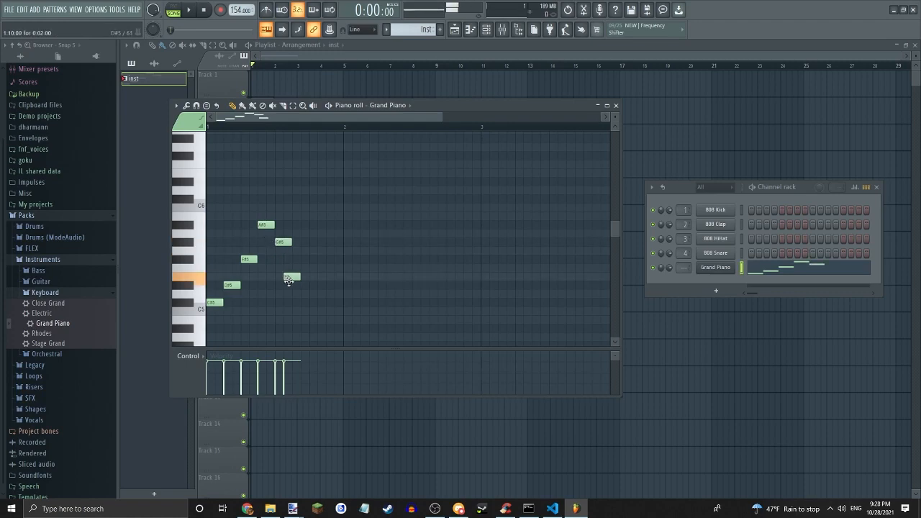
pyautogui.moveTo(289, 280); pyautogui.dragTo(311, 300)
pyautogui.click(309, 307)
pyautogui.press('space')
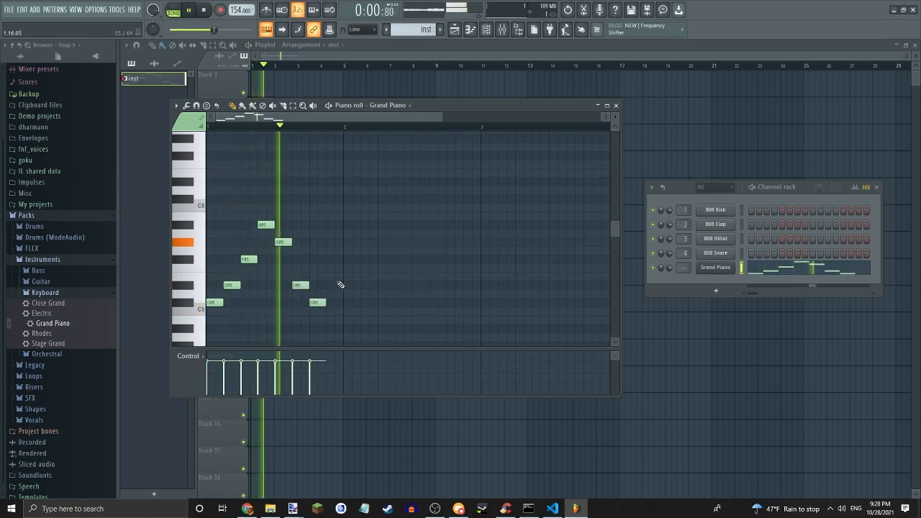
pyautogui.press('space')
# Delete all seven notes of the trial melody starting on C#5.
pyautogui.rightClick(317, 302)
pyautogui.rightClick(299, 285)
pyautogui.rightClick(283, 242)
pyautogui.rightClick(265, 224)
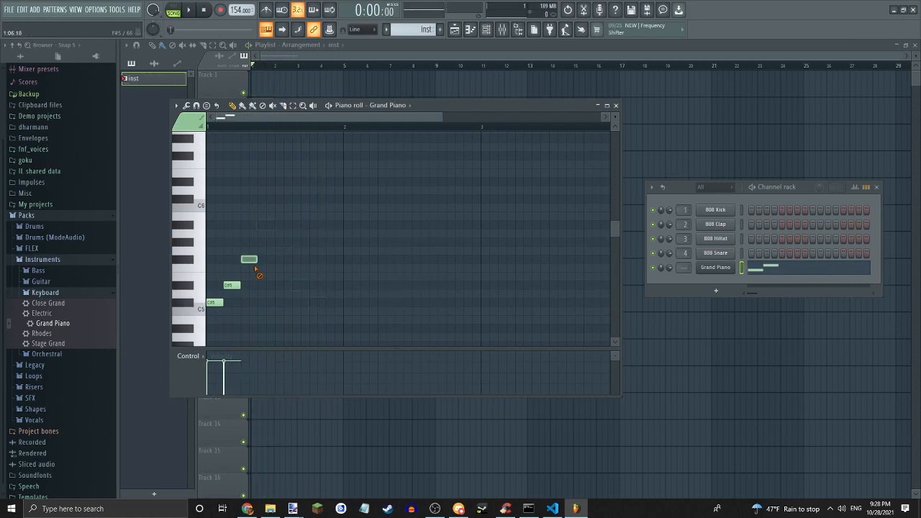
pyautogui.rightClick(249, 259)
pyautogui.rightClick(230, 285)
pyautogui.rightClick(214, 302)
# Place a new trial melody of C5, D#5, F#5, F5, D#5, C#5 and E5 across bar 1 and play it.
pyautogui.click(216, 310)
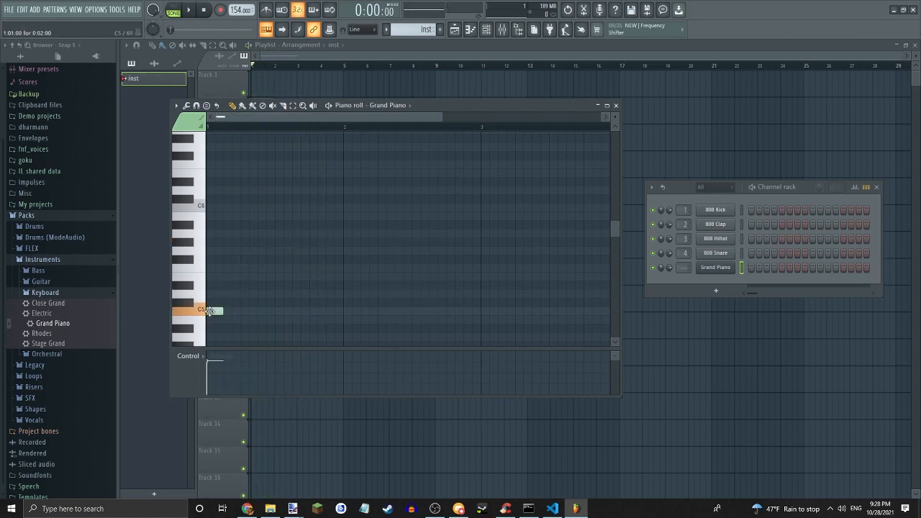
pyautogui.click(229, 286)
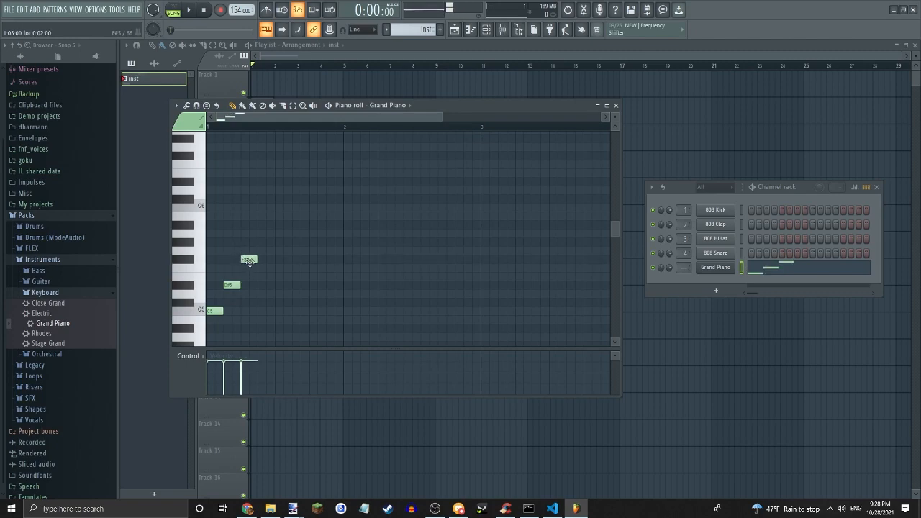
pyautogui.click(261, 268)
pyautogui.click(277, 285)
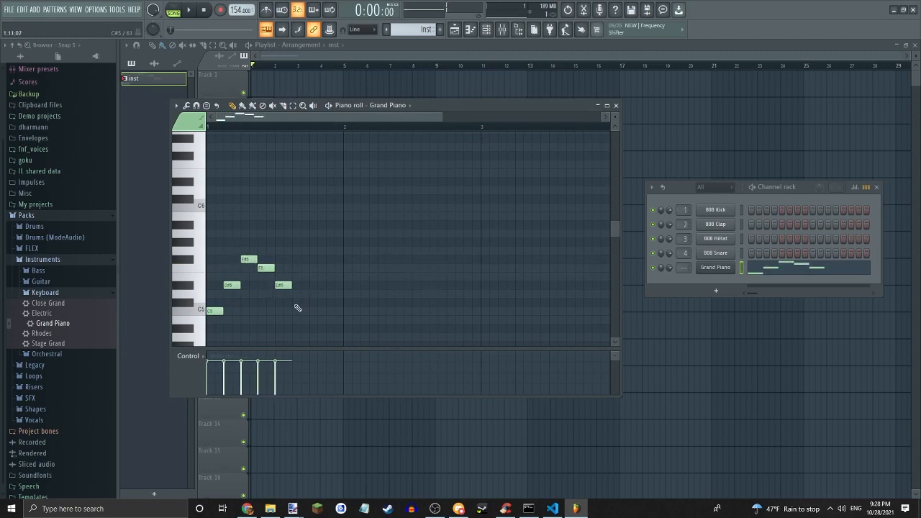
pyautogui.click(295, 302)
pyautogui.click(312, 277)
pyautogui.press('space')
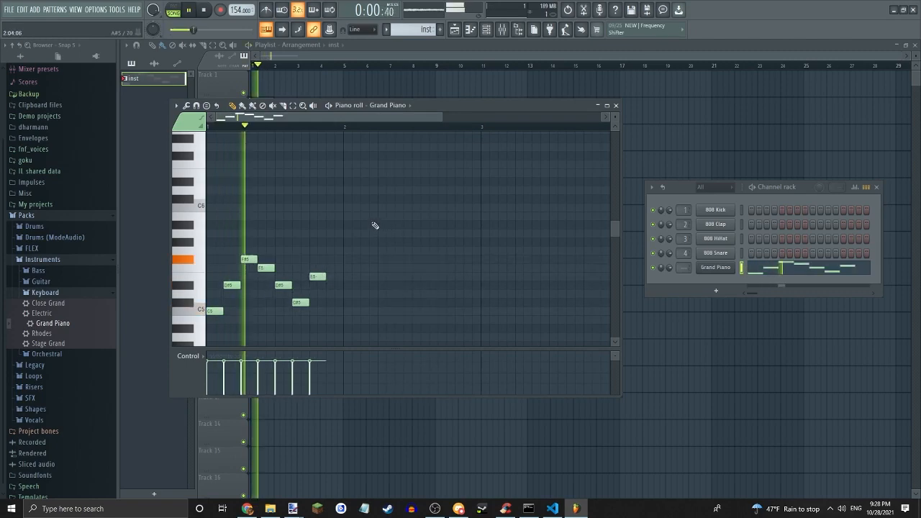
pyautogui.press('space')
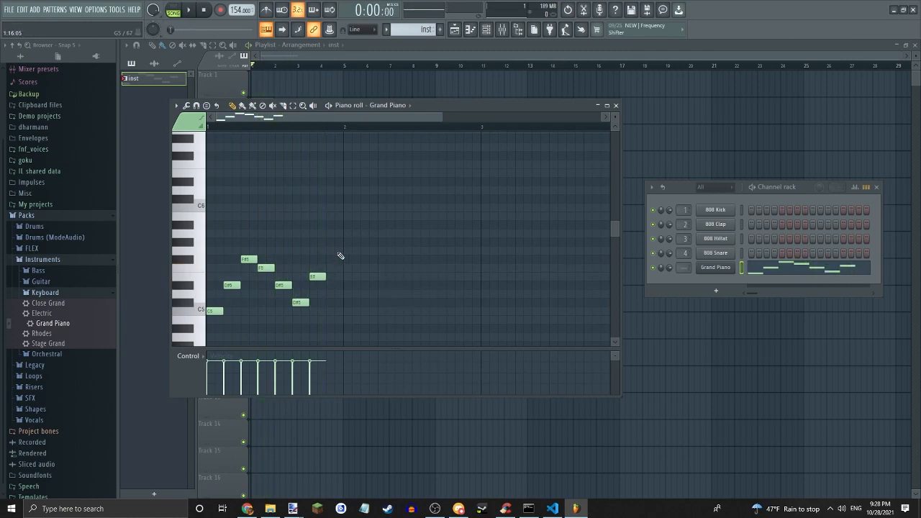
# Delete every note of the trial melody except the opening C5.
pyautogui.rightClick(317, 277)
pyautogui.rightClick(300, 302)
pyautogui.rightClick(283, 285)
pyautogui.rightClick(265, 268)
pyautogui.rightClick(248, 259)
pyautogui.rightClick(231, 285)
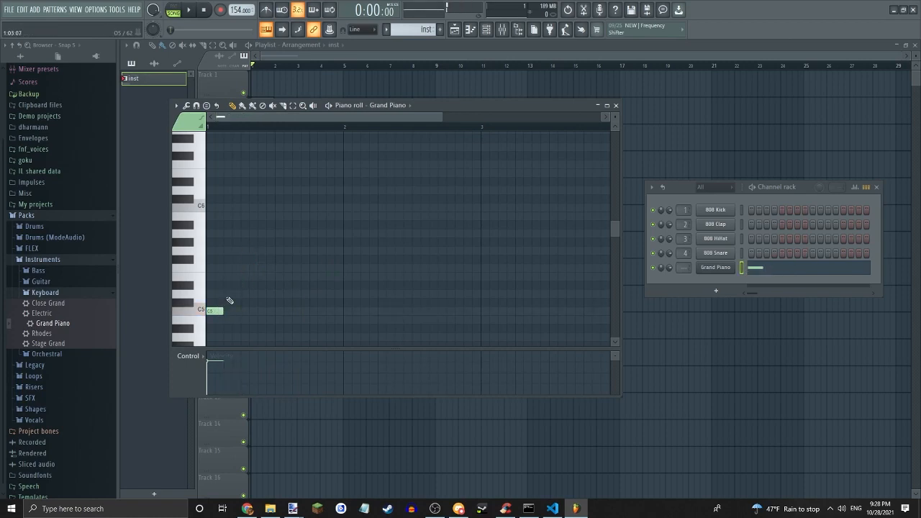
# Try D5, F5 and F#5 as continuation notes after the opening C5, and clear all the notes.
pyautogui.click(229, 293)
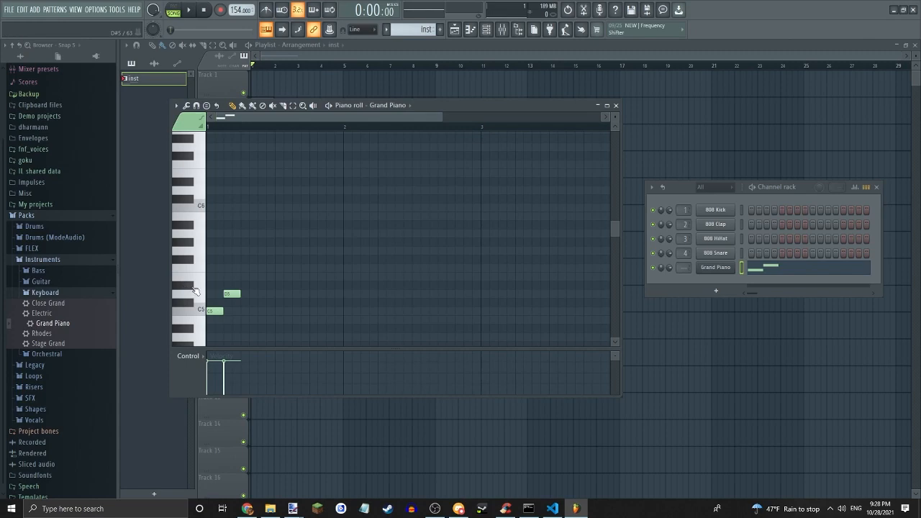
pyautogui.click(245, 261)
pyautogui.moveTo(247, 260)
pyautogui.mouseDown()
pyautogui.moveTo(247, 271)
pyautogui.moveTo(261, 259)
pyautogui.mouseUp()
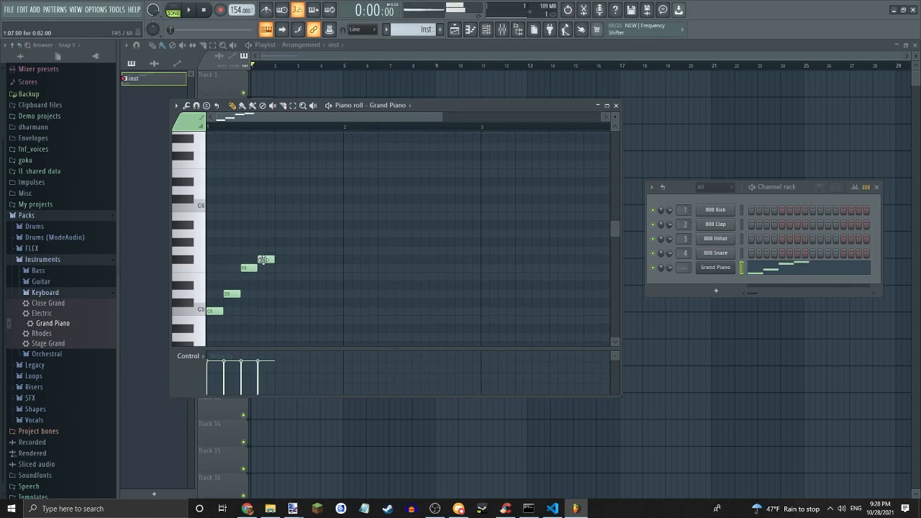
pyautogui.rightClick(261, 259)
pyautogui.rightClick(248, 267)
pyautogui.rightClick(232, 293)
pyautogui.rightClick(216, 311)
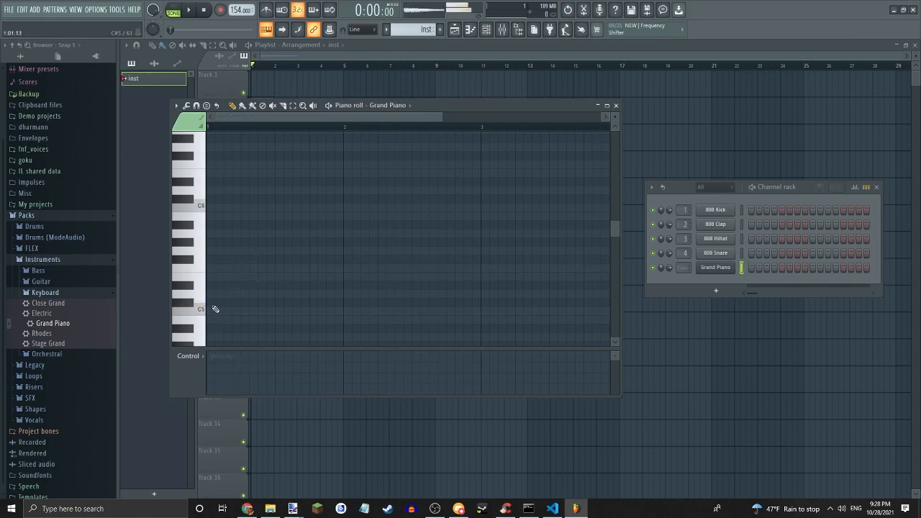
# Place consecutive two-step notes C5, F5, E5, D5, F5 and C6 from the start of bar 1.
pyautogui.click(214, 310)
pyautogui.click(231, 267)
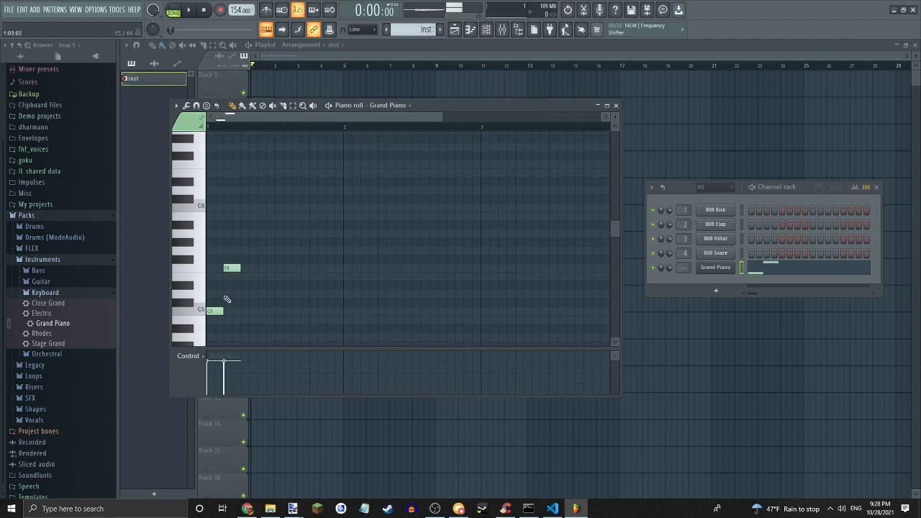
pyautogui.moveTo(249, 285); pyautogui.dragTo(248, 276)
pyautogui.click(263, 302)
pyautogui.click(297, 267)
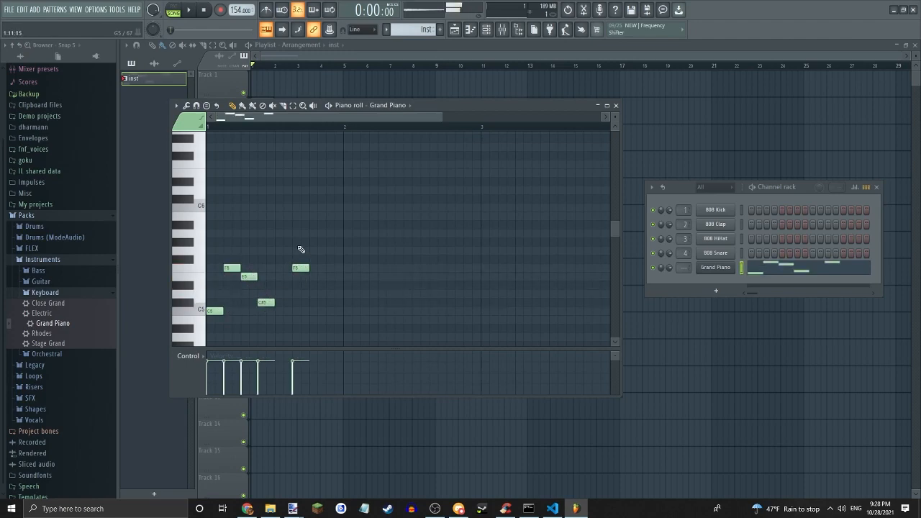
pyautogui.click(303, 207)
pyautogui.moveTo(299, 268); pyautogui.dragTo(280, 267)
pyautogui.moveTo(264, 302); pyautogui.dragTo(263, 294)
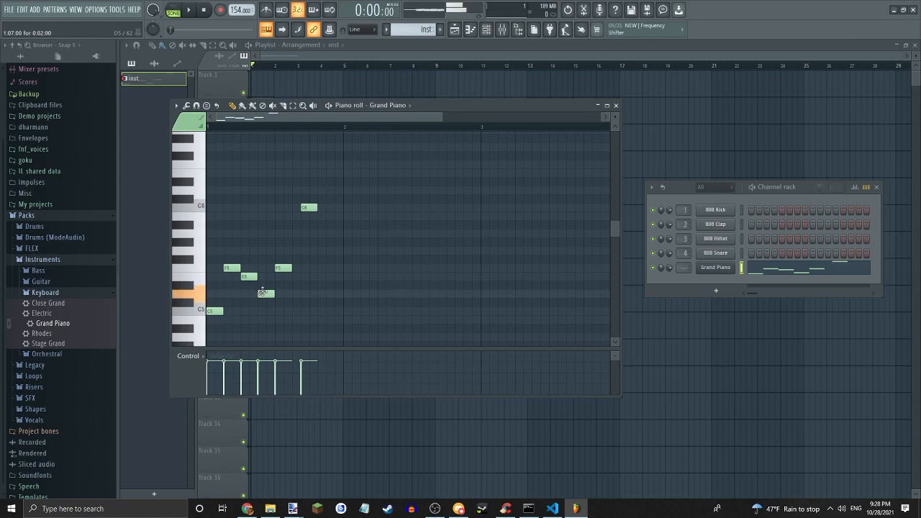
pyautogui.moveTo(305, 206); pyautogui.dragTo(352, 249)
# Add four-step notes A5, G5 and E5 after the C6, running into bar 2, and play the melody.
pyautogui.click(313, 233)
pyautogui.click(345, 260)
pyautogui.click(381, 284)
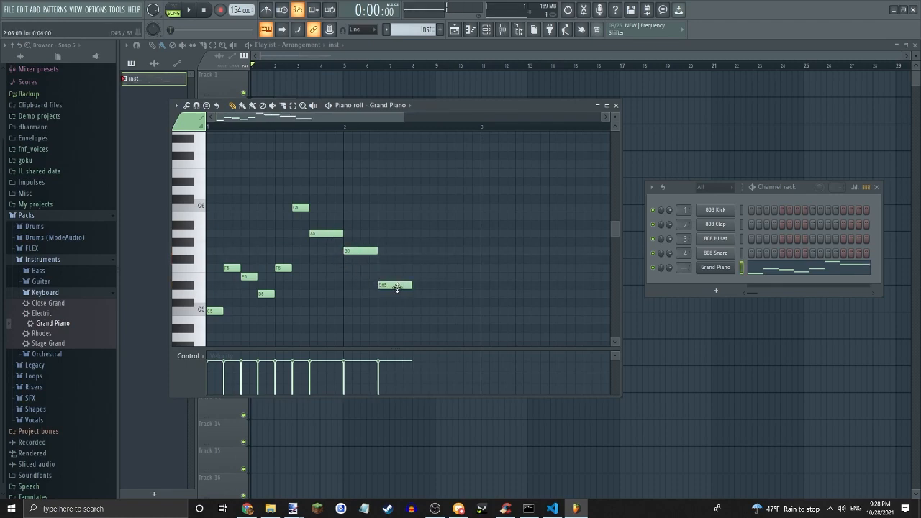
pyautogui.moveTo(396, 287); pyautogui.dragTo(396, 279)
pyautogui.press('space')
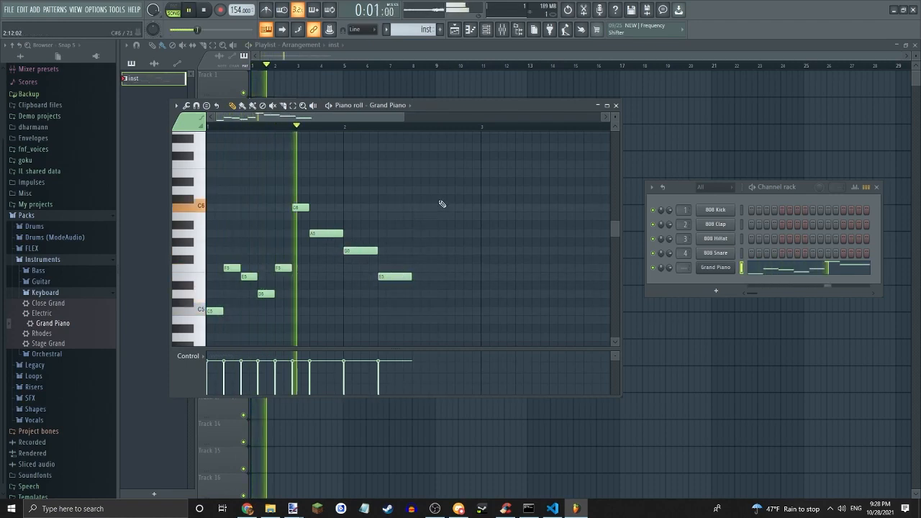
pyautogui.press('space')
# Finish bar 2 with two-step notes D5, E5, G5 and A5.
pyautogui.click(423, 294)
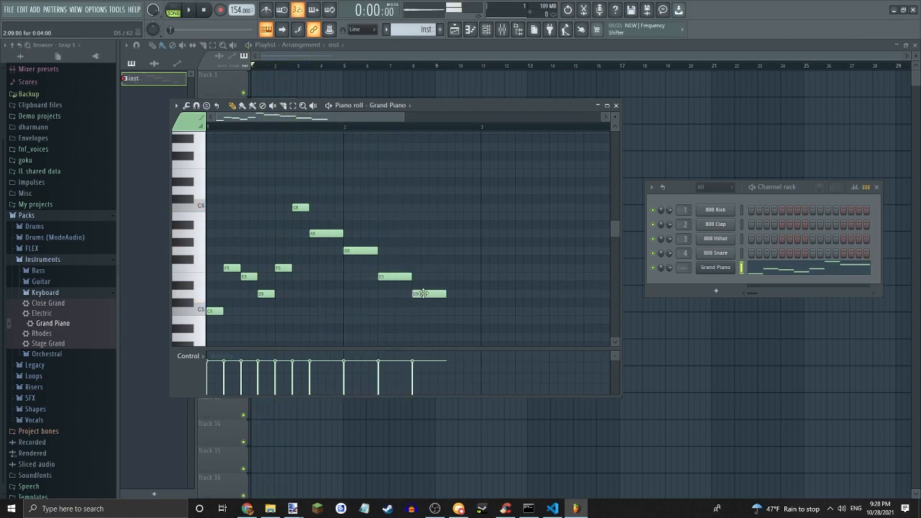
pyautogui.click(433, 276)
pyautogui.click(455, 242)
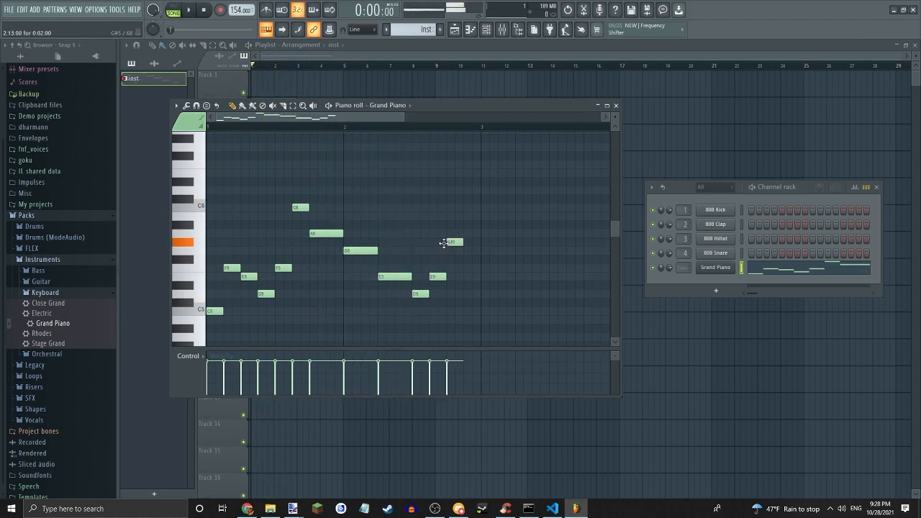
pyautogui.moveTo(454, 243); pyautogui.dragTo(455, 250)
pyautogui.click(464, 233)
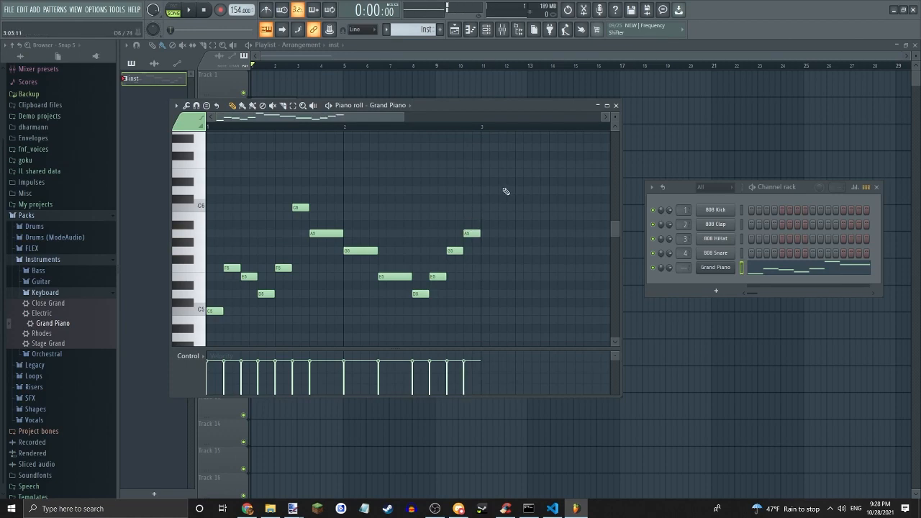
# Close the Piano roll and play back the inst pattern in the Playlist.
pyautogui.click(617, 105)
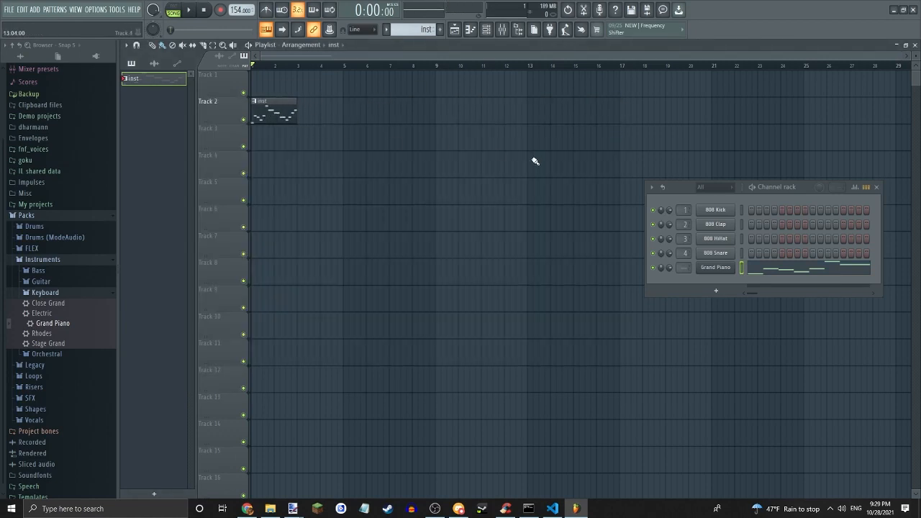
pyautogui.press('space')
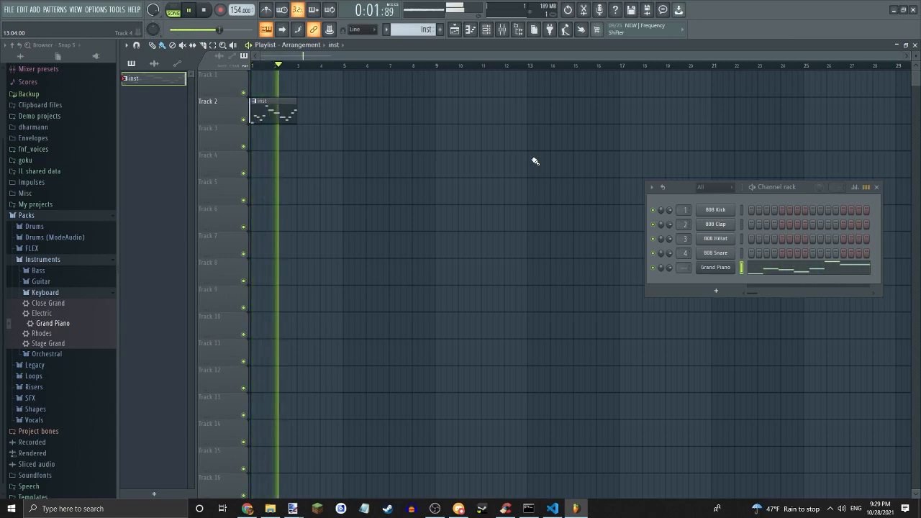
pyautogui.press('space')
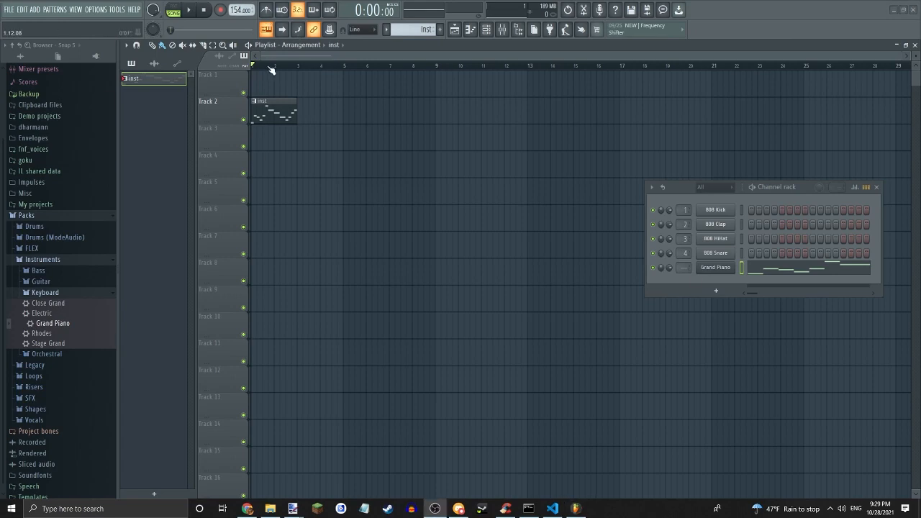
# Place the DL Breaker loop from the Loops pack on Track 3 from bar 1 and play the arrangement.
pyautogui.click(43, 293)
pyautogui.click(36, 263)
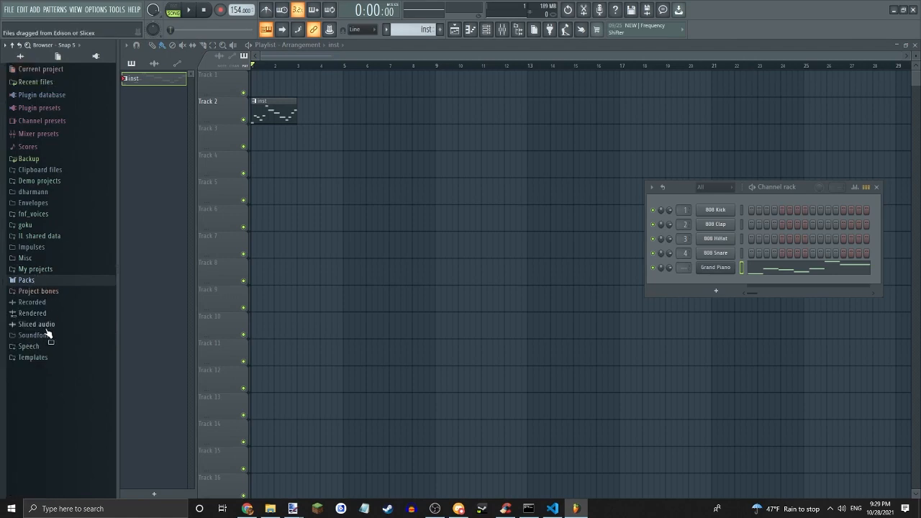
pyautogui.click(41, 284)
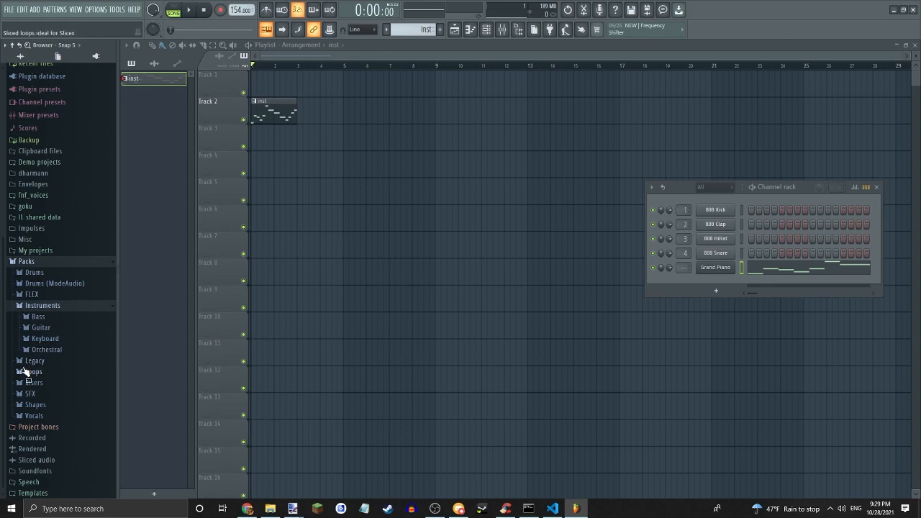
pyautogui.click(31, 372)
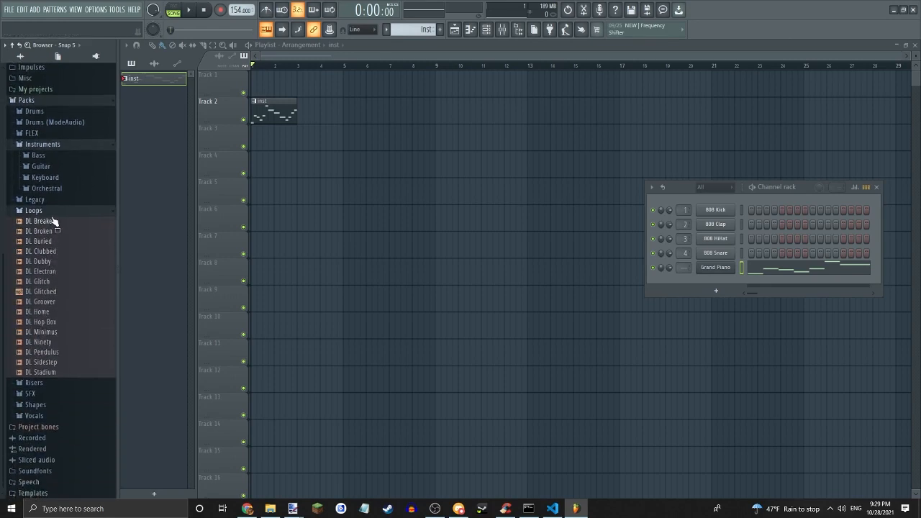
pyautogui.moveTo(52, 222)
pyautogui.mouseDown()
pyautogui.moveTo(54, 281)
pyautogui.moveTo(56, 230)
pyautogui.moveTo(252, 136)
pyautogui.mouseUp()
pyautogui.press('space')
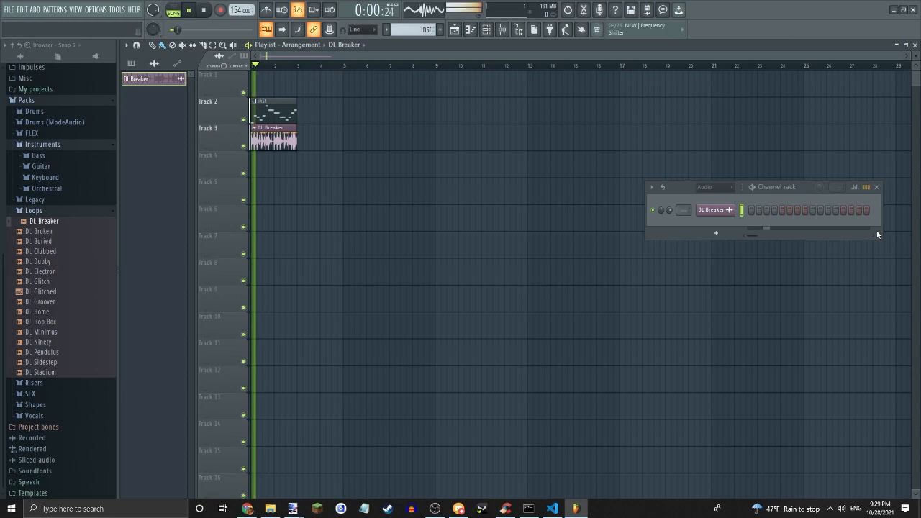
# Check the DL Breaker channel settings, lower the channel's volume and replay the arrangement to judge the balance.
pyautogui.doubleClick(284, 141)
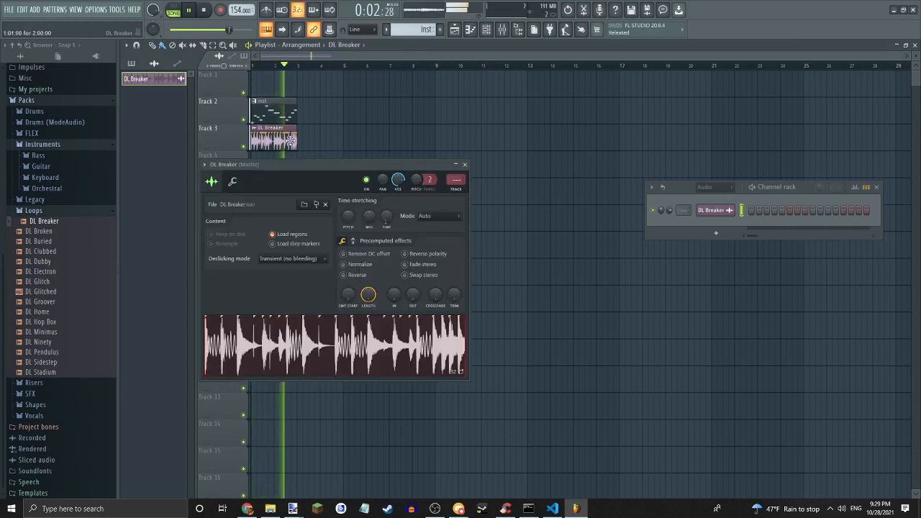
pyautogui.click(465, 170)
pyautogui.press('space')
pyautogui.moveTo(669, 209); pyautogui.dragTo(669, 230)
pyautogui.press('space')
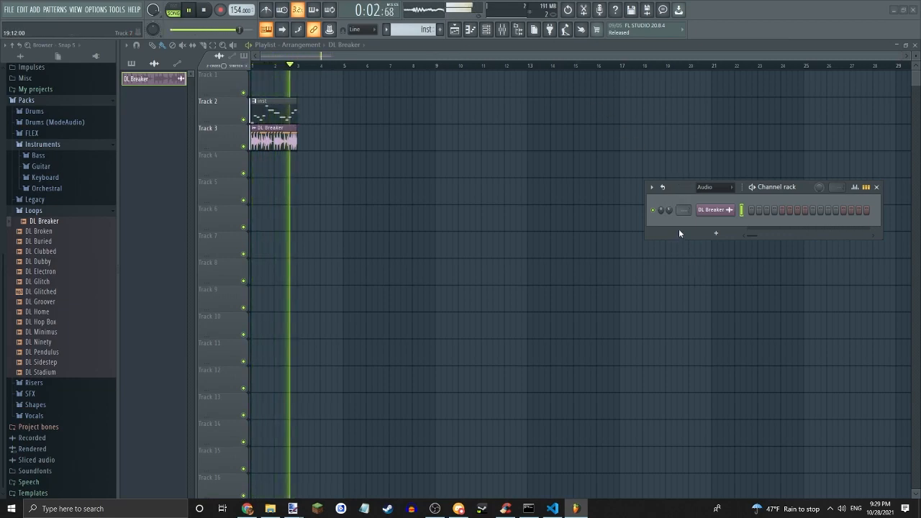
pyautogui.press('space')
pyautogui.press('space')
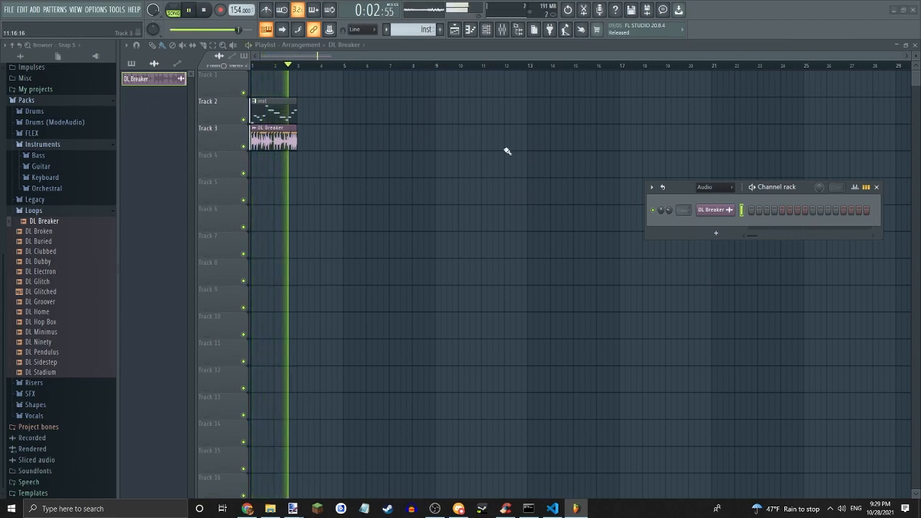
pyautogui.press('space')
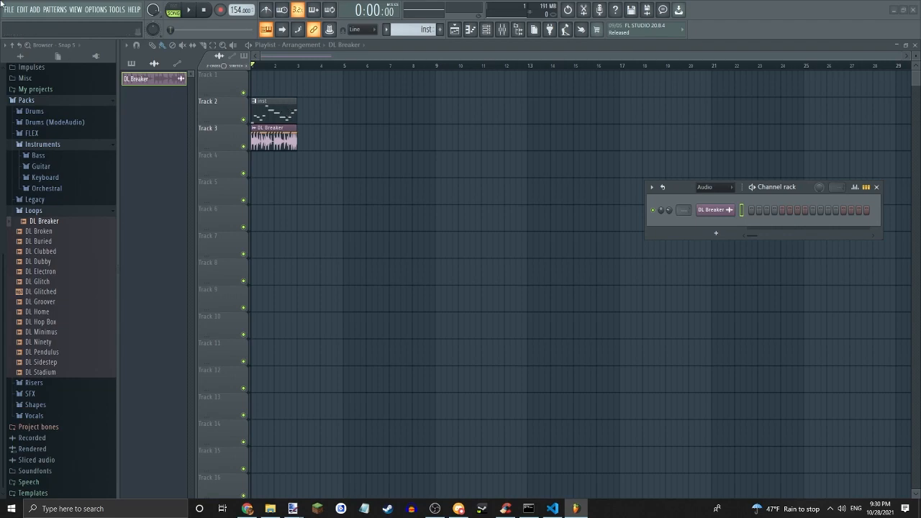
# Audition kick samples from the Drums pack, including the 808 Kick and 909 Kick.
pyautogui.click(57, 145)
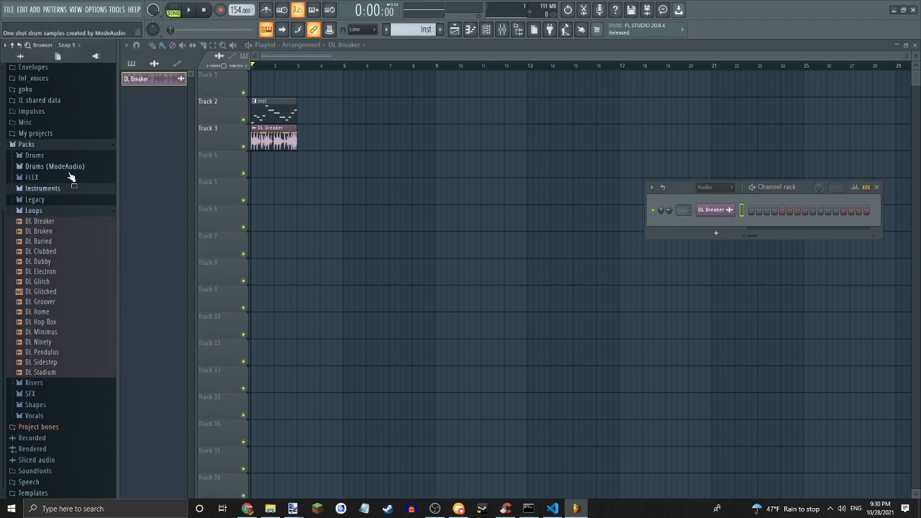
pyautogui.click(65, 210)
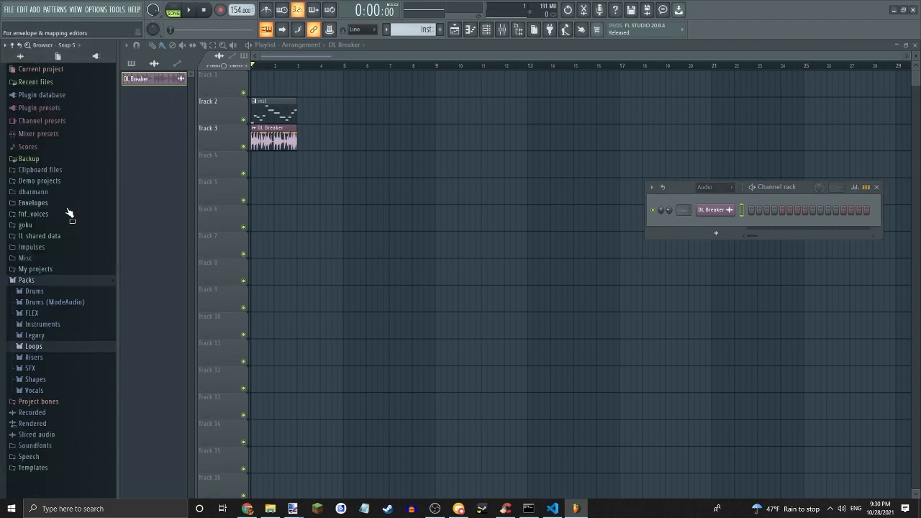
pyautogui.click(71, 292)
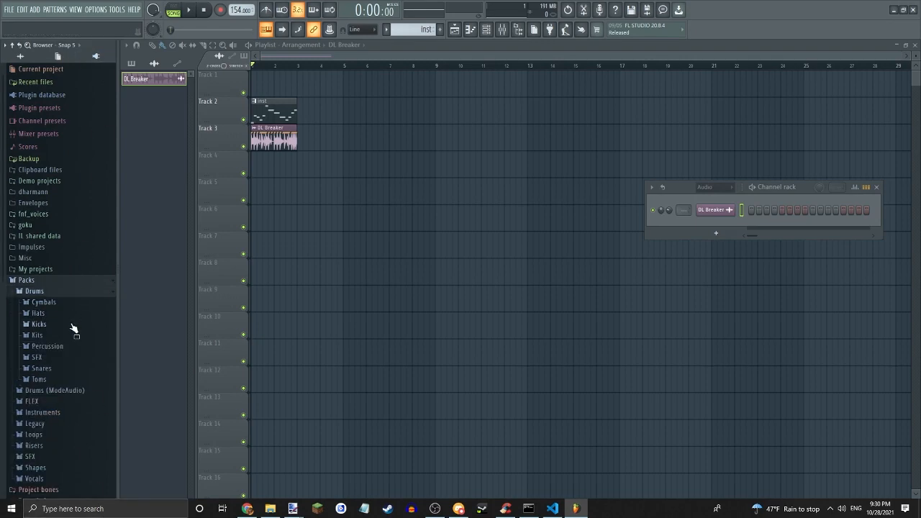
pyautogui.click(39, 324)
pyautogui.click(50, 263)
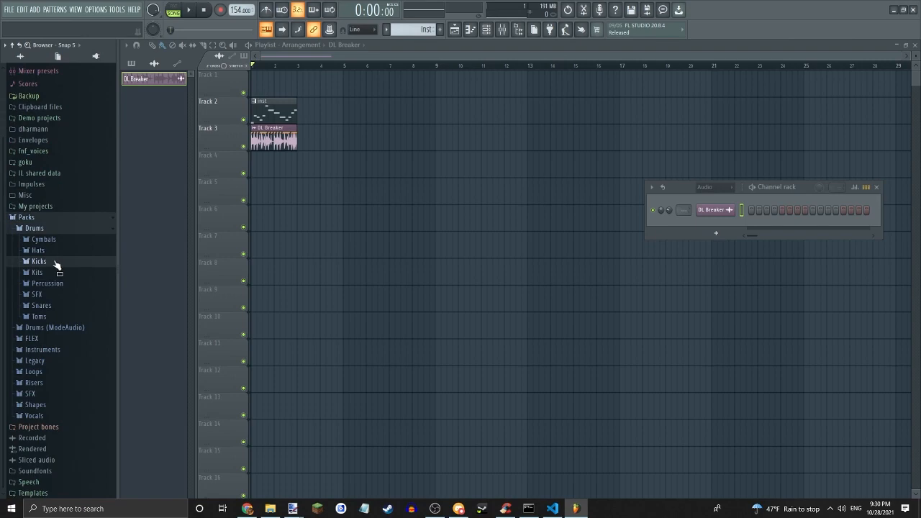
pyautogui.click(39, 261)
pyautogui.click(43, 281)
pyautogui.click(47, 302)
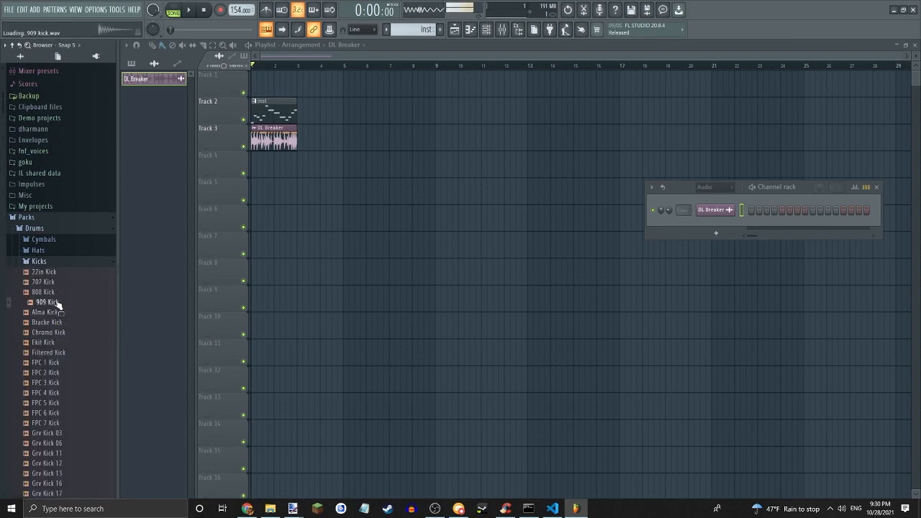
pyautogui.click(62, 292)
pyautogui.click(63, 301)
pyautogui.click(56, 261)
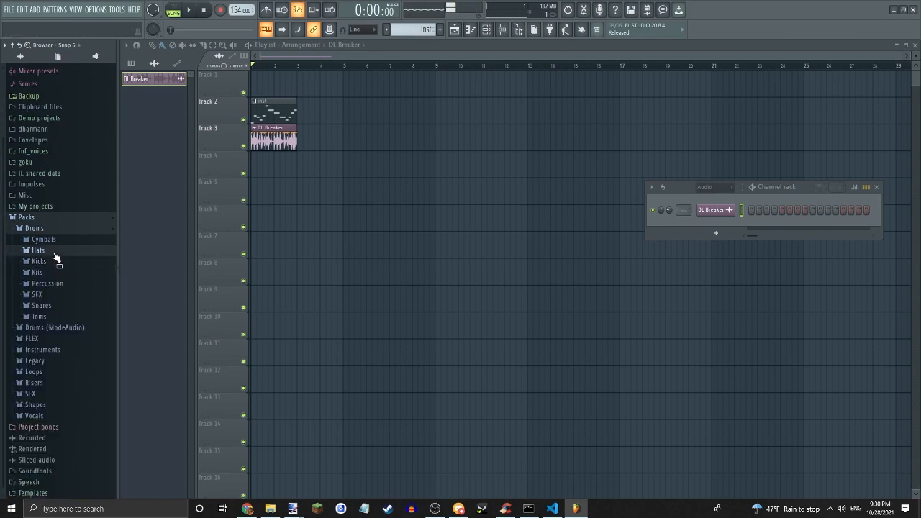
# Place the 909 CH 2 hat from the Hats pack on Track 4 at beats 1 and 2 of bars 1 and 2.
pyautogui.click(54, 253)
pyautogui.click(66, 288)
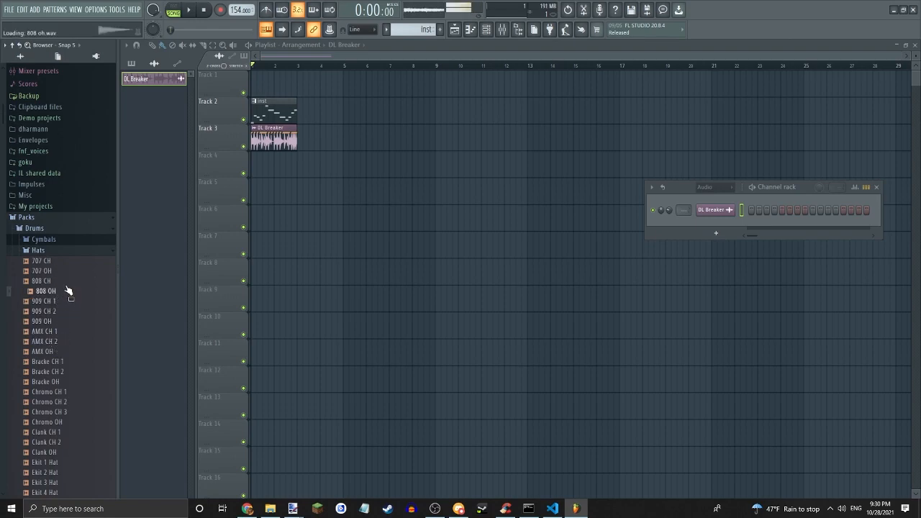
pyautogui.click(64, 310)
pyautogui.moveTo(187, 192); pyautogui.dragTo(252, 162)
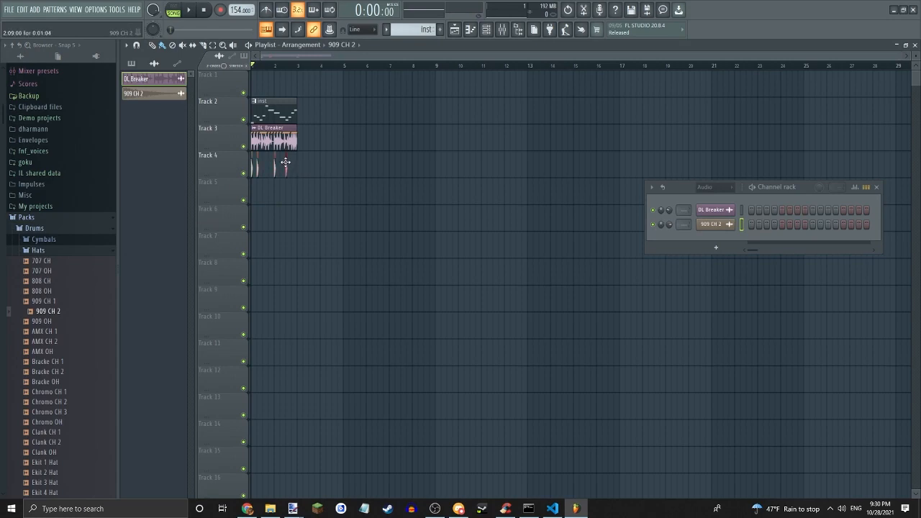
pyautogui.click(281, 164)
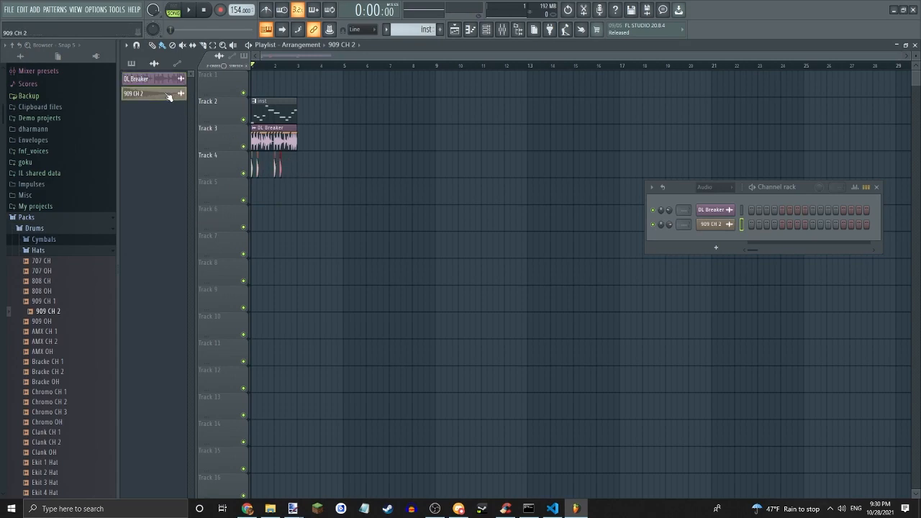
pyautogui.click(286, 171)
pyautogui.moveTo(398, 171)
pyautogui.mouseDown()
pyautogui.moveTo(680, 169)
pyautogui.moveTo(305, 167)
pyautogui.mouseUp()
# Add 909 CH 2 hits on Track 4 at beat 3 of bar 1 and beats 3 and 4 of bar 2, checking by playback.
pyautogui.press('space')
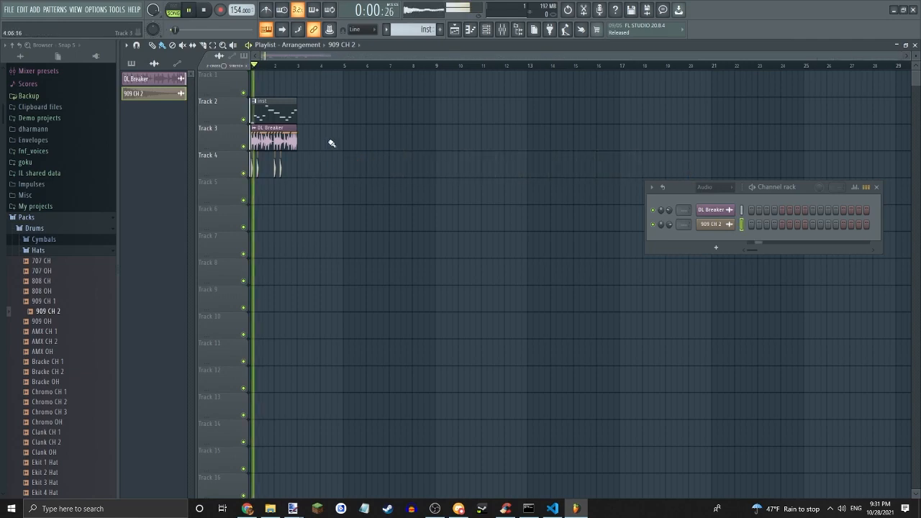
pyautogui.press('space')
pyautogui.click(267, 168)
pyautogui.press('space')
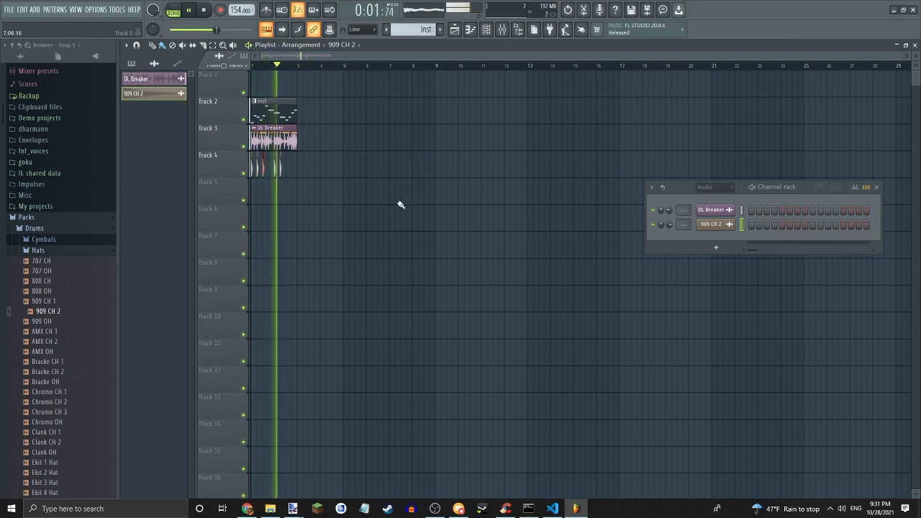
pyautogui.click(288, 166)
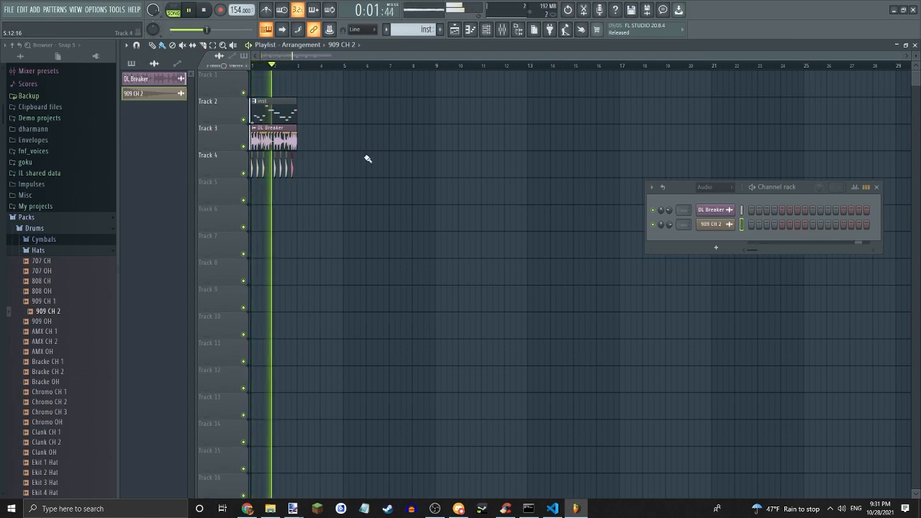
pyautogui.press('space')
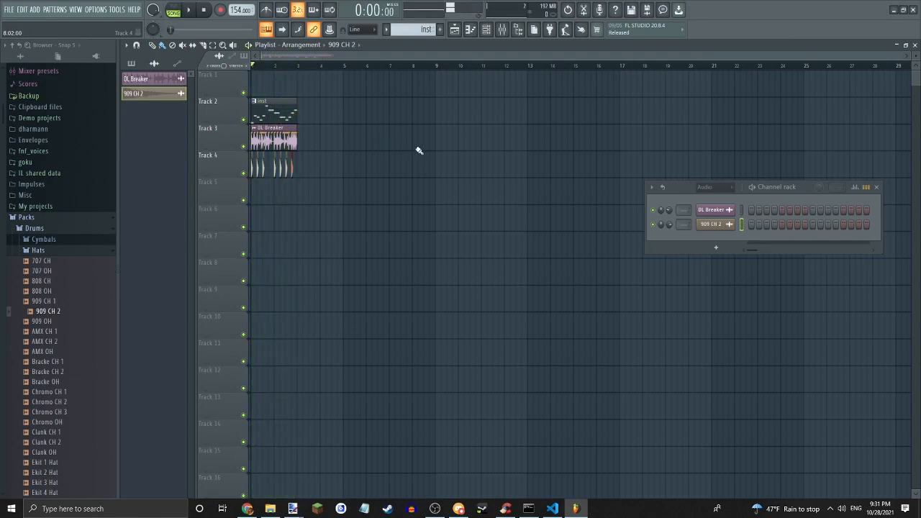
# Place 22in Kick hits on Track 5 at beats 2, 3 and 4 of bar 1 and beat 3 of bar 2, and play the arrangement.
pyautogui.click(58, 250)
pyautogui.click(58, 261)
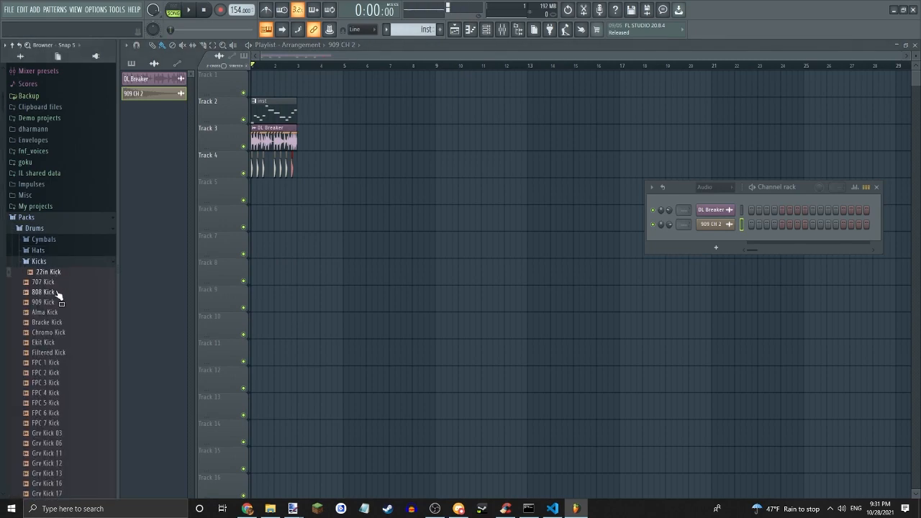
pyautogui.moveTo(61, 272); pyautogui.dragTo(261, 194)
pyautogui.press('space')
pyautogui.click(285, 194)
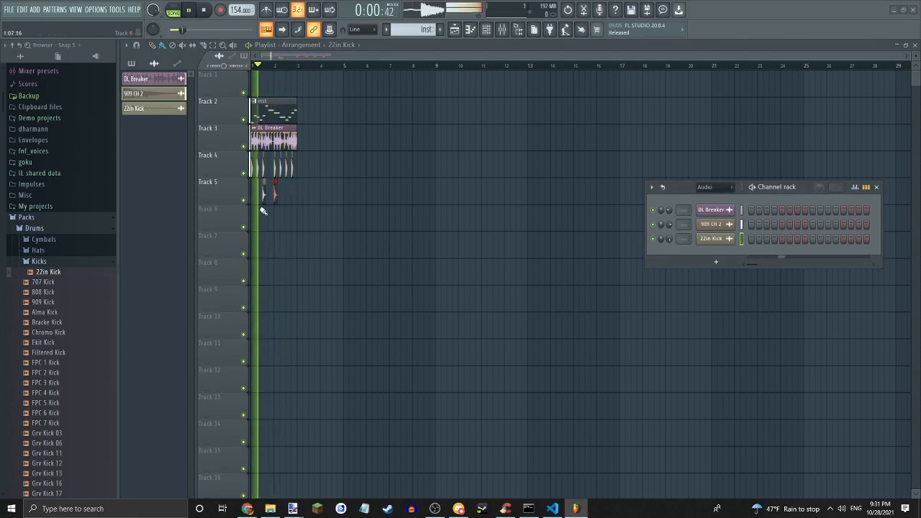
pyautogui.press('space')
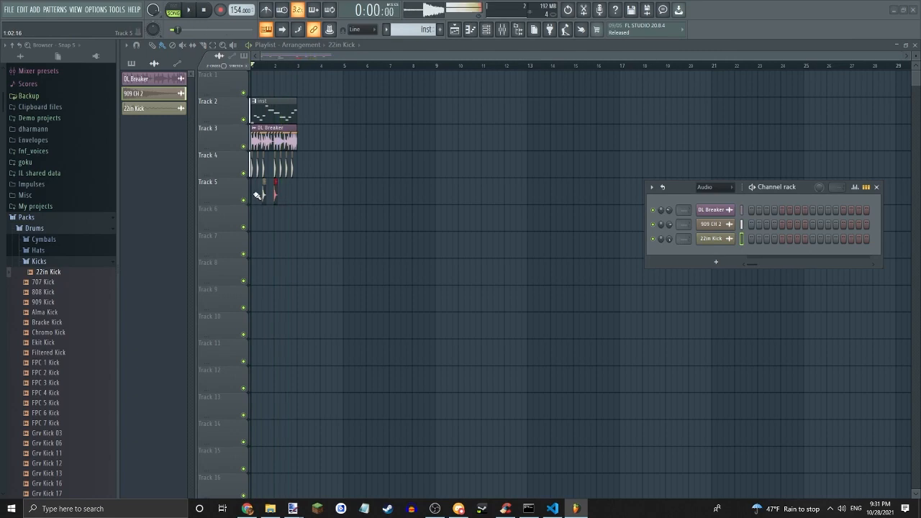
pyautogui.press('space')
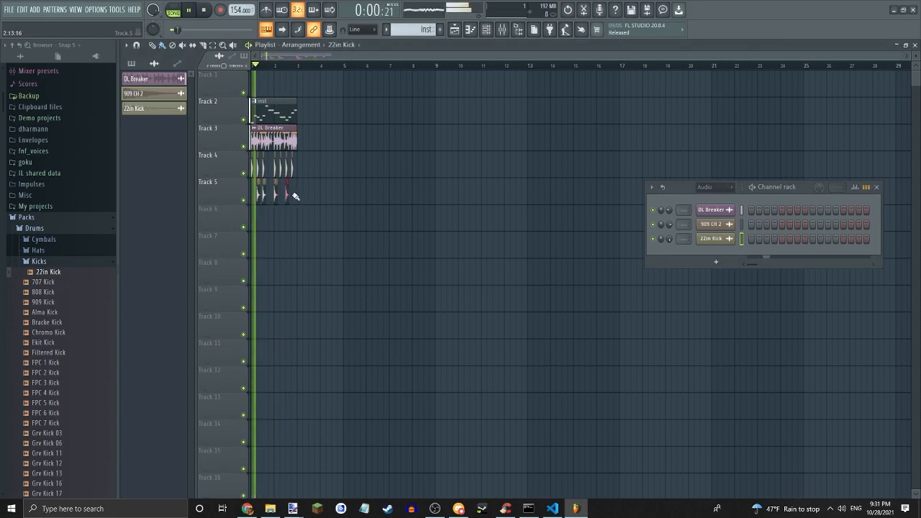
pyautogui.press('space')
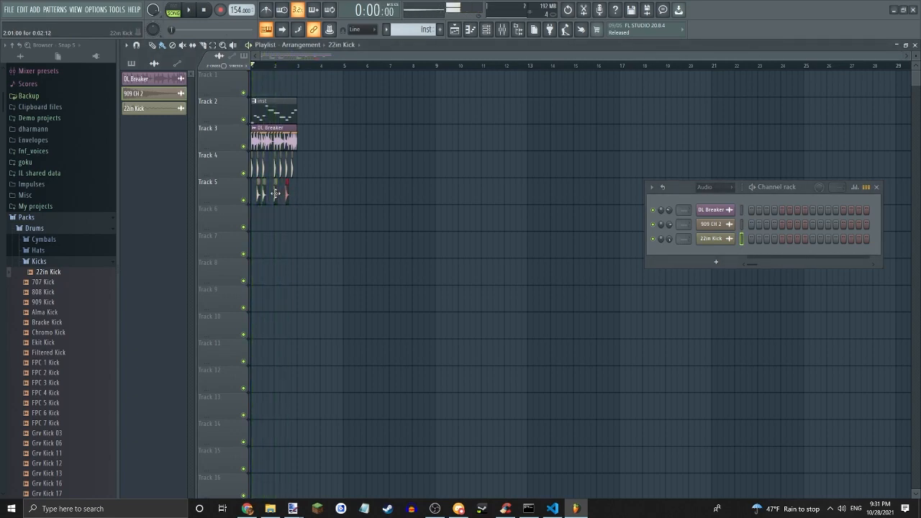
pyautogui.press('space')
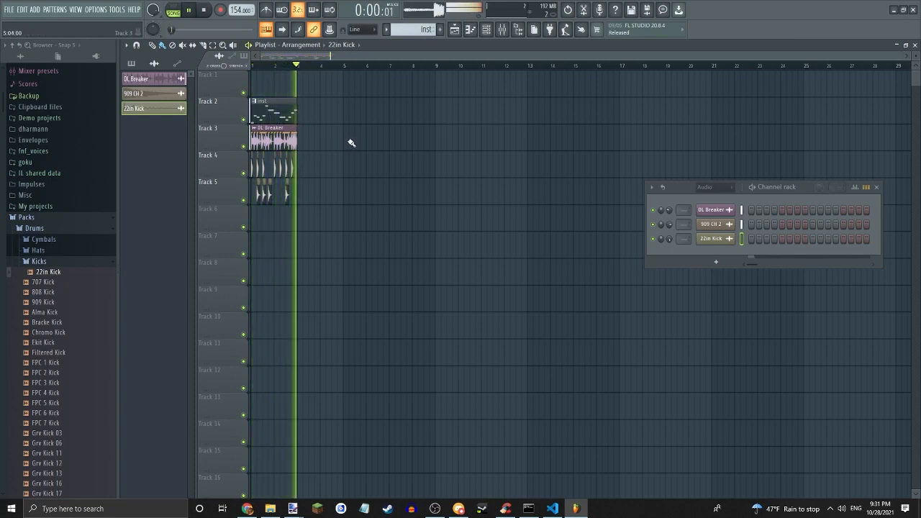
pyautogui.press('space')
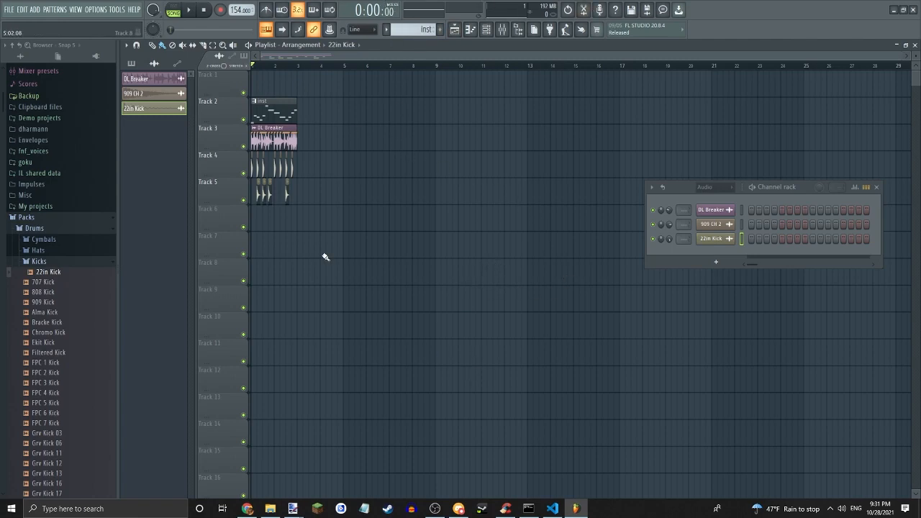
# Try out the BOYFRIEND CHROMATIC SCALE sample from fnf_voices on Track 6 from bar 3, and delete the clip after listening.
pyautogui.click(59, 219)
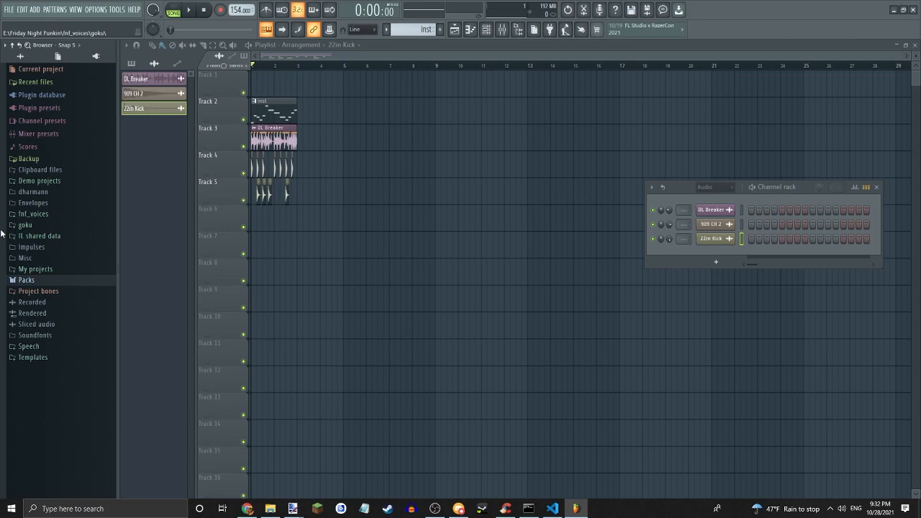
pyautogui.click(43, 223)
pyautogui.click(42, 215)
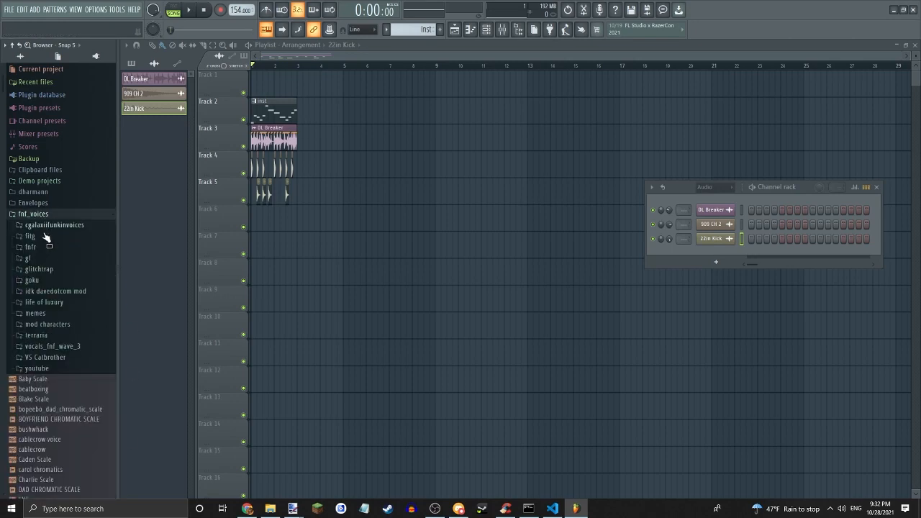
pyautogui.moveTo(44, 420); pyautogui.dragTo(304, 224)
pyautogui.click(302, 68)
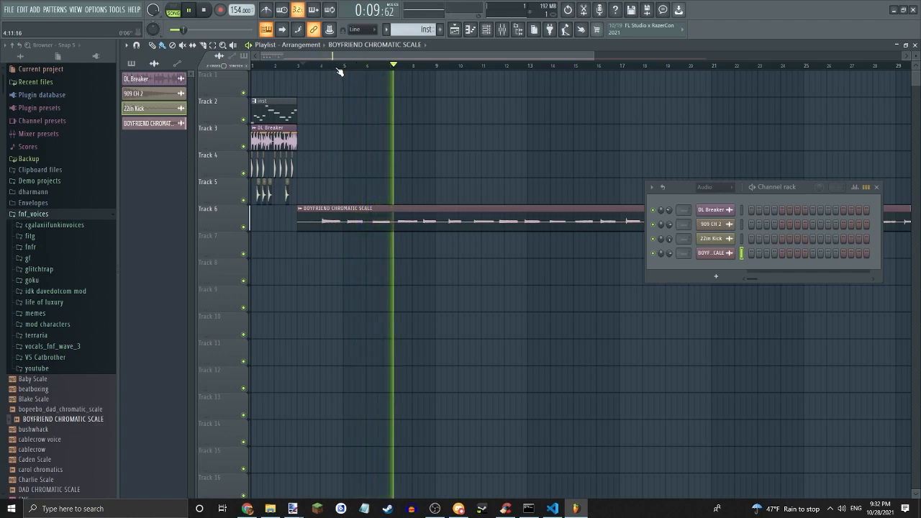
pyautogui.moveTo(406, 63)
pyautogui.mouseDown()
pyautogui.moveTo(567, 64)
pyautogui.moveTo(121, 31)
pyautogui.mouseUp()
pyautogui.rightClick(355, 218)
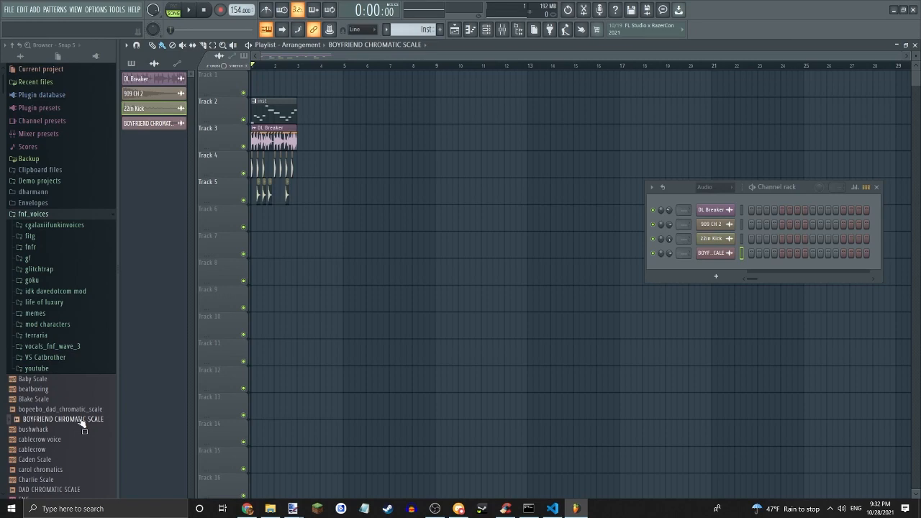
# Look through the goku and fnf_voices sample folders and preview BOYFRIEND CHROMATIC SCALE.
pyautogui.click(64, 214)
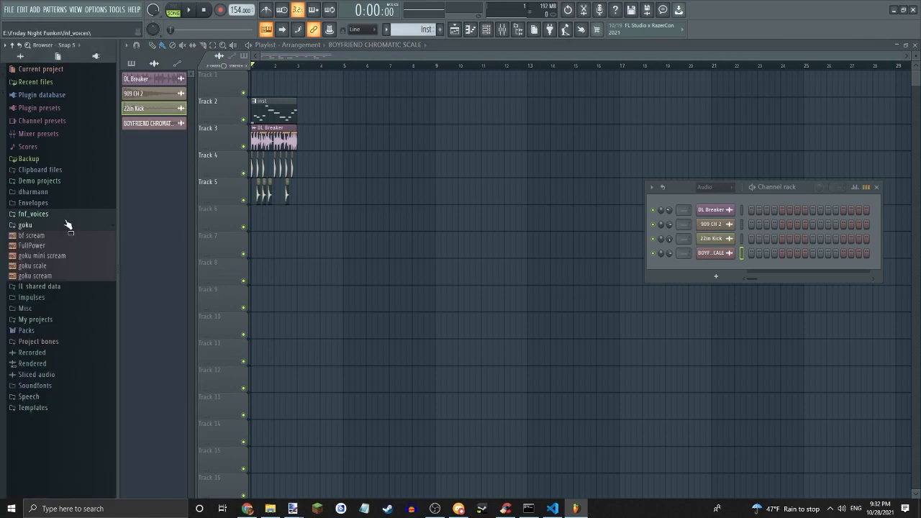
pyautogui.click(67, 225)
pyautogui.click(67, 225)
pyautogui.click(67, 225)
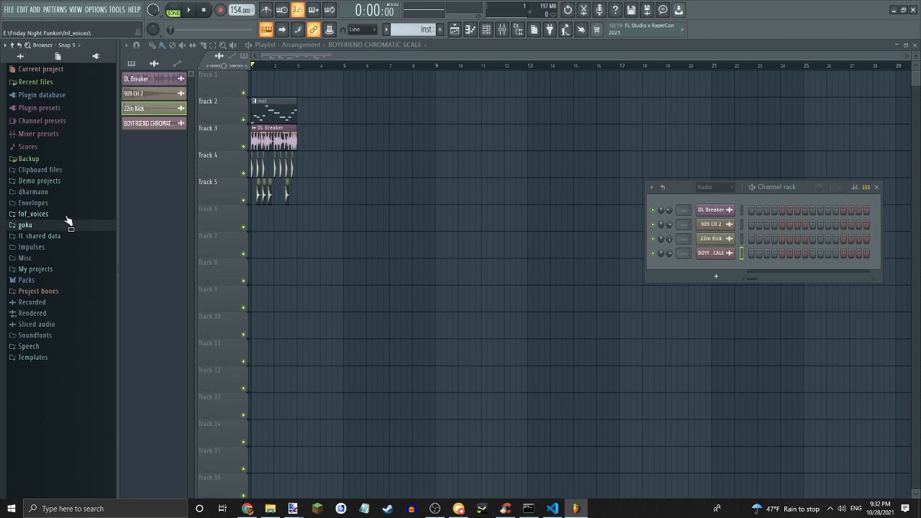
pyautogui.click(66, 215)
pyautogui.click(86, 421)
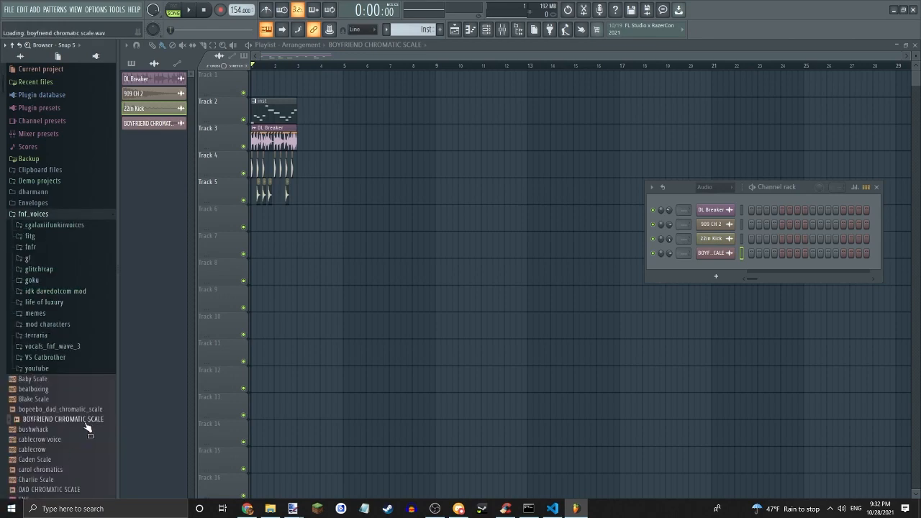
# Collapse the fnf_voices folder and play back the two-bar arrangement.
pyautogui.click(50, 216)
pyautogui.click(51, 215)
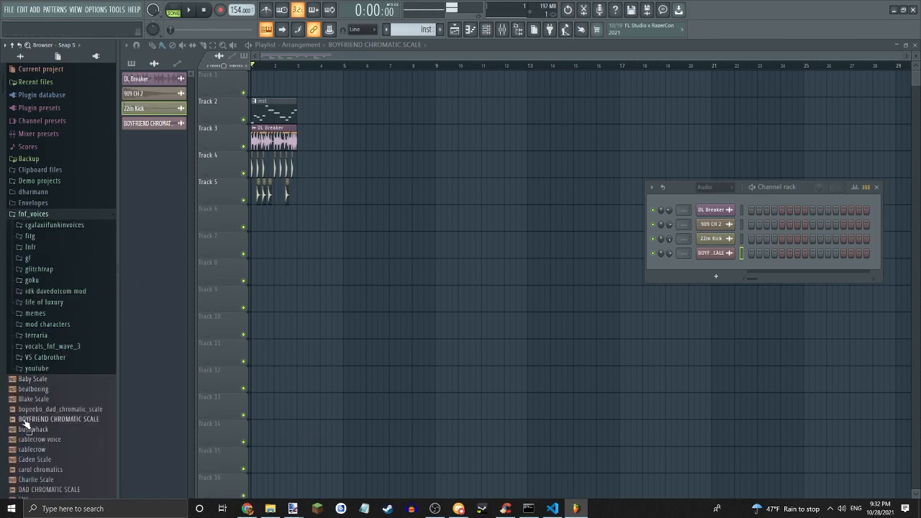
pyautogui.click(50, 214)
pyautogui.click(273, 509)
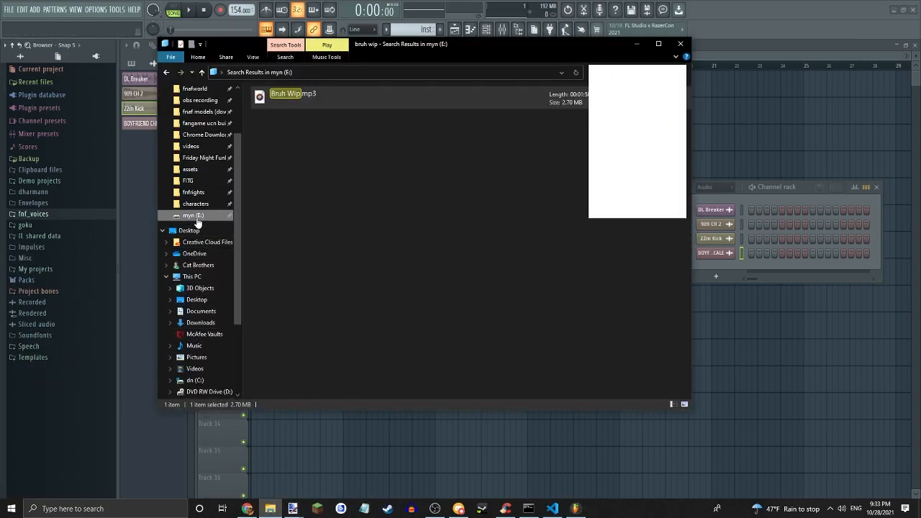
pyautogui.click(636, 44)
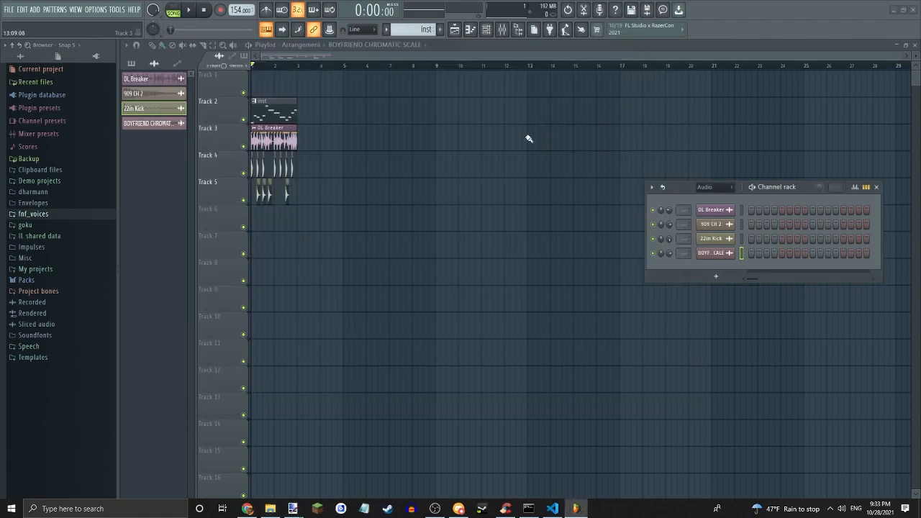
pyautogui.press('space')
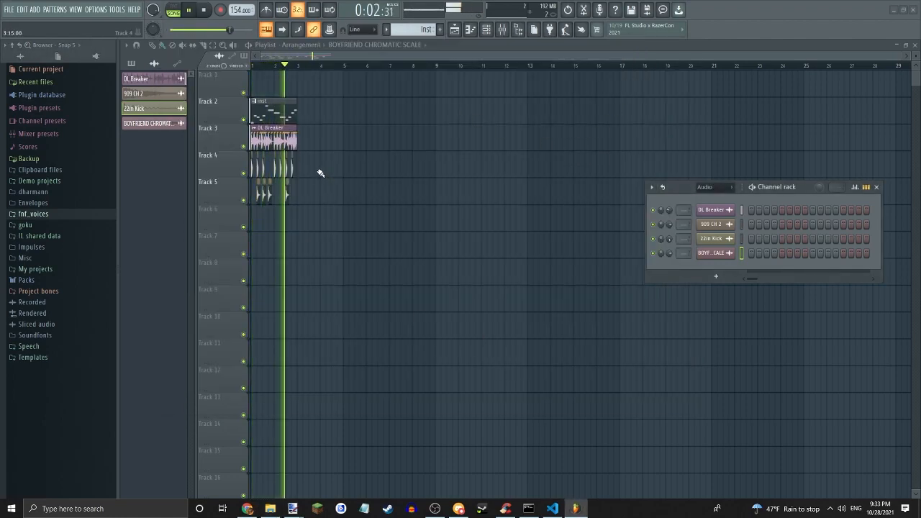
pyautogui.press('space')
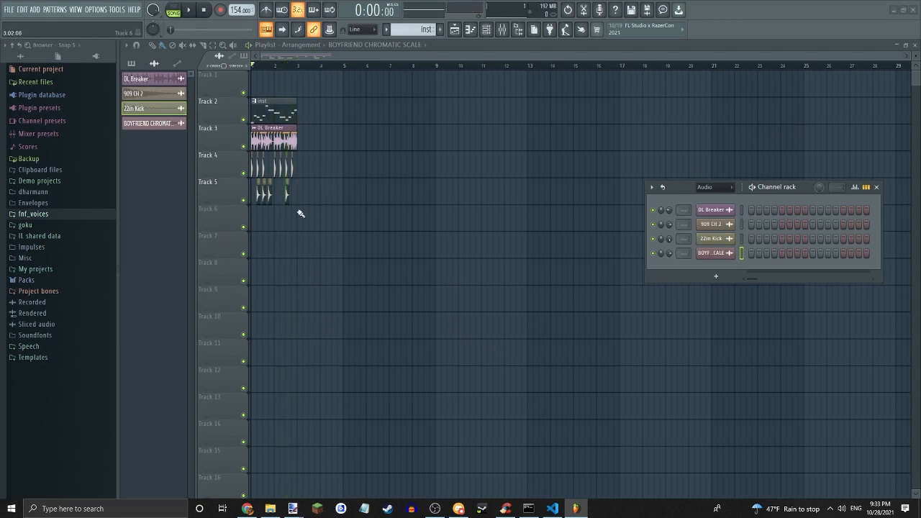
# Search the generator plugins for "slice" and add Slicex as a new channel, moving its window clear of the playlist tracks.
pyautogui.click(162, 125)
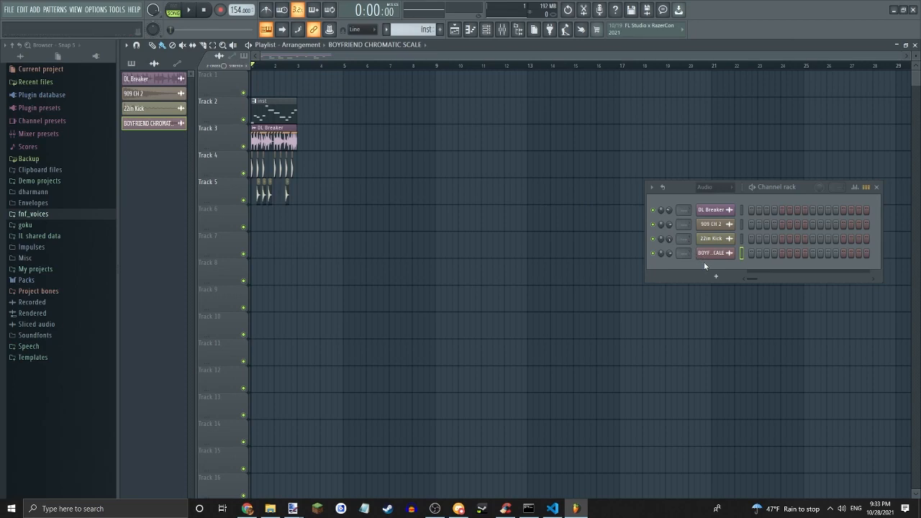
pyautogui.click(720, 282)
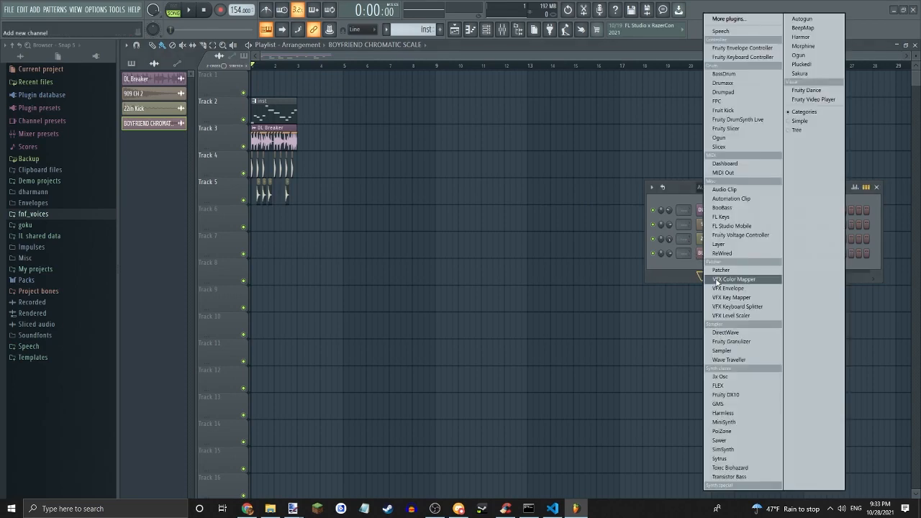
pyautogui.click(687, 266)
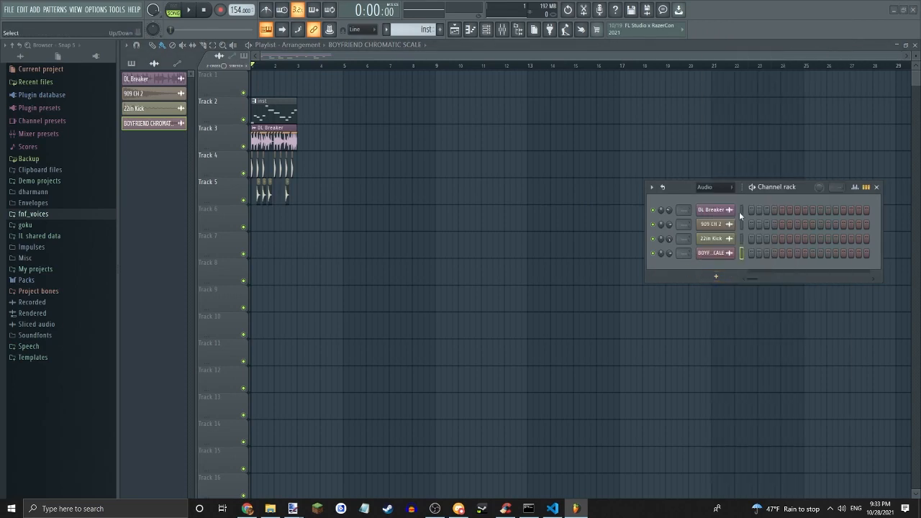
pyautogui.moveTo(678, 191); pyautogui.dragTo(686, 186)
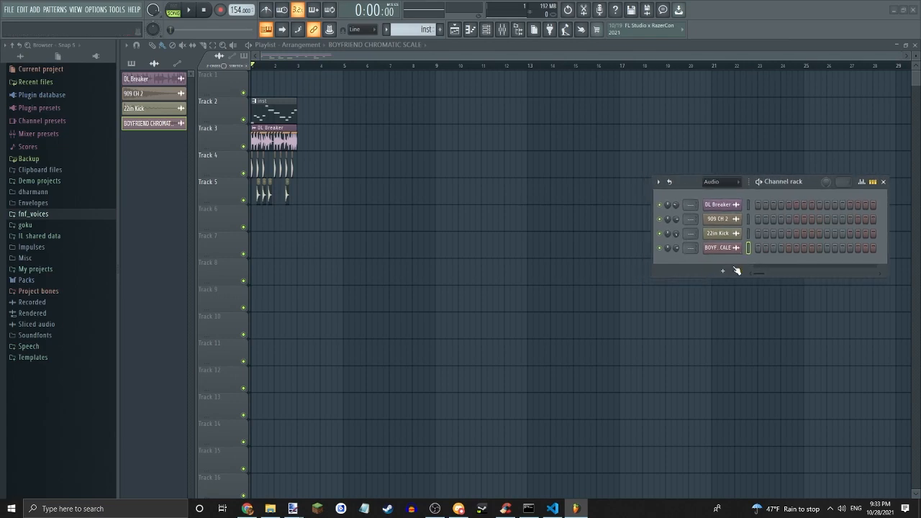
pyautogui.click(731, 273)
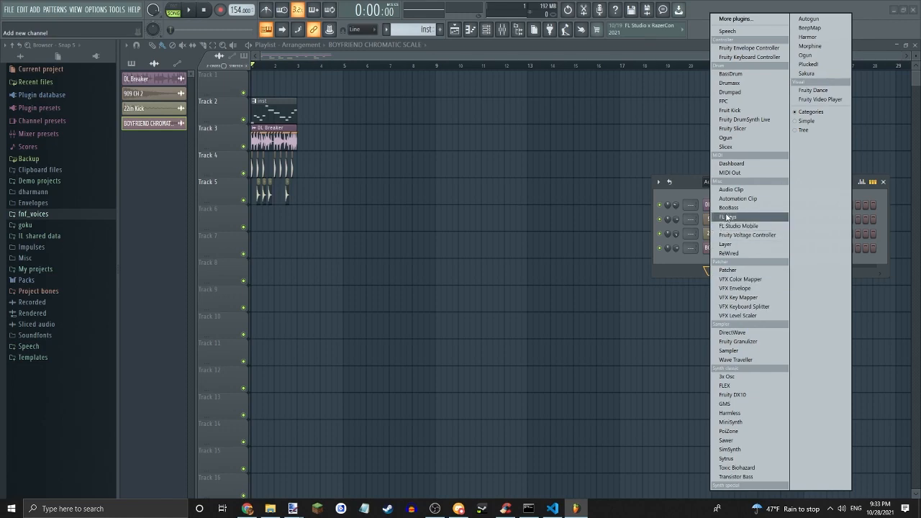
pyautogui.click(764, 20)
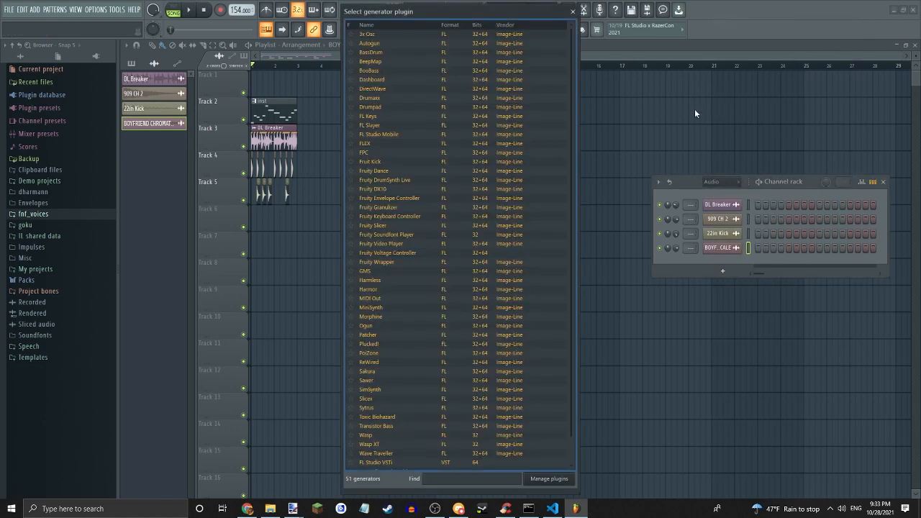
pyautogui.write('slice')
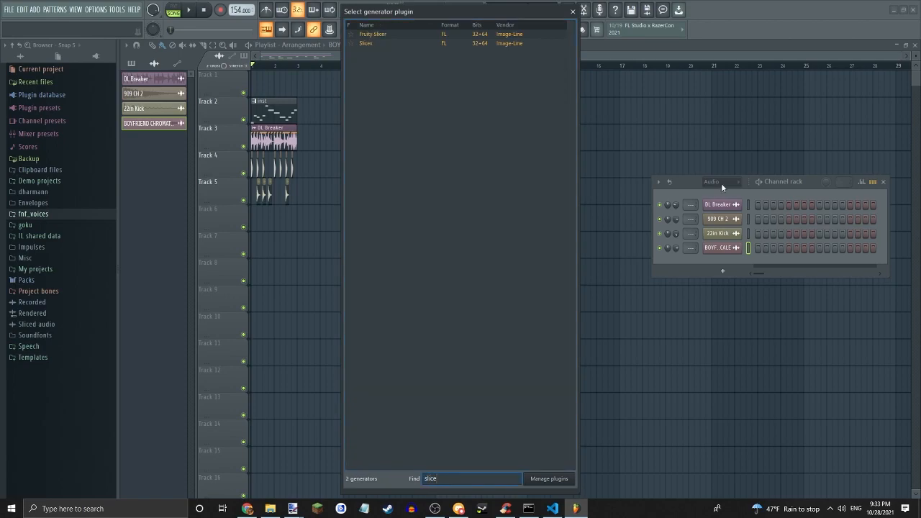
pyautogui.doubleClick(386, 45)
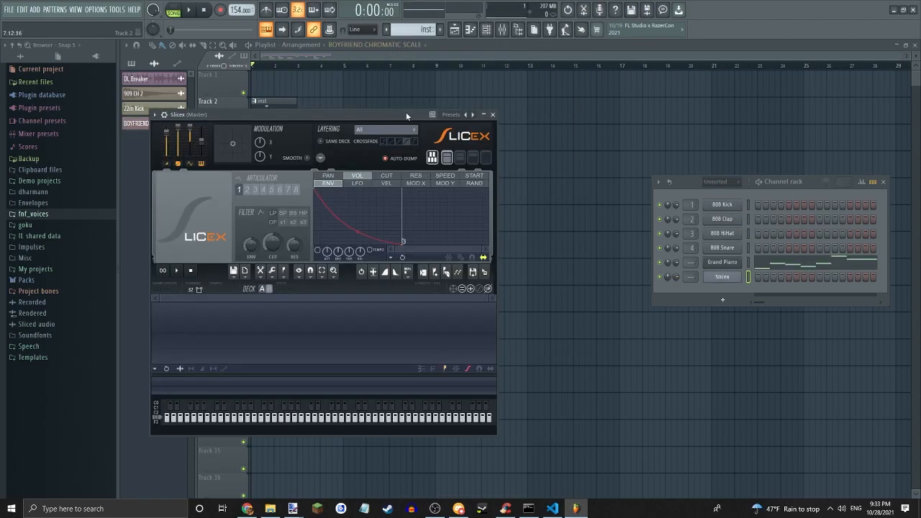
pyautogui.moveTo(284, 121); pyautogui.dragTo(414, 86)
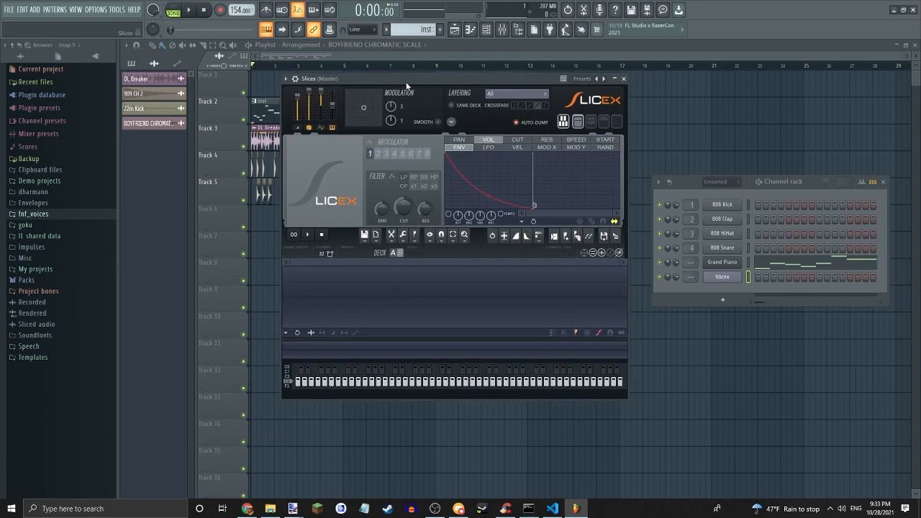
# Try to load the project's BOYFRIEND CHROMATIC SCALE audio clip into Slicex, and bring the Slicex window back.
pyautogui.moveTo(148, 123); pyautogui.dragTo(201, 144)
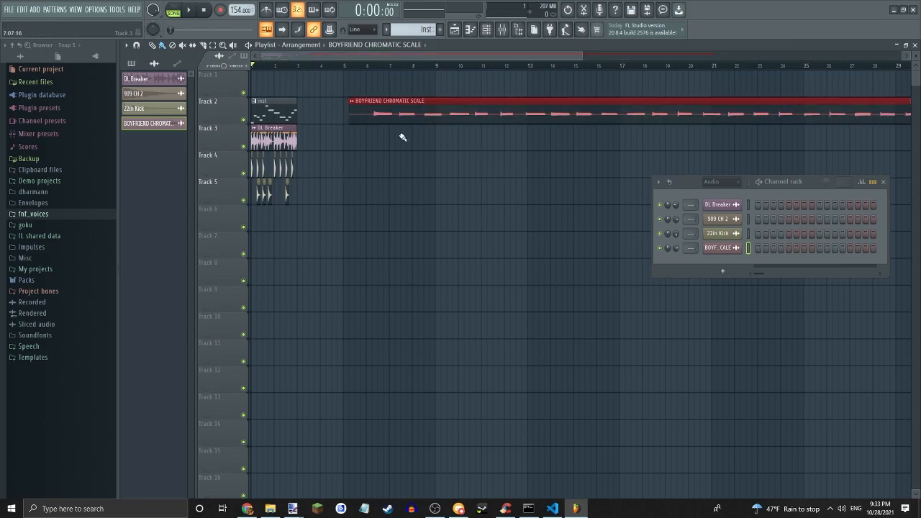
pyautogui.doubleClick(282, 113)
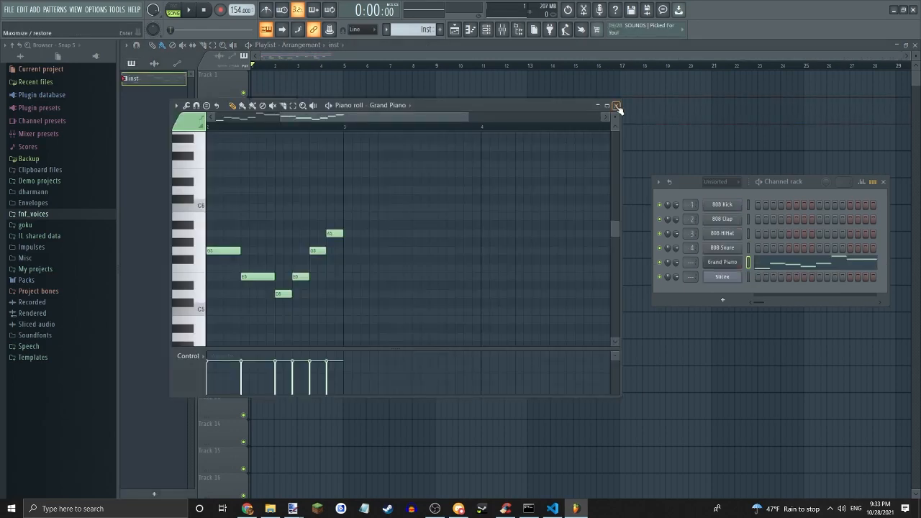
pyautogui.click(615, 105)
pyautogui.click(721, 277)
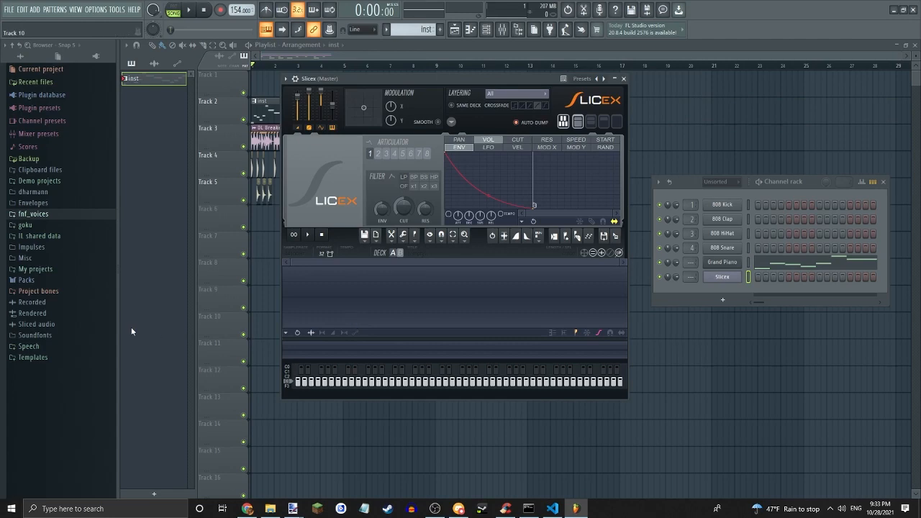
# Load the BOYFRIEND CHROMATIC SCALE sample from fnf_voices into the Slicex channel and collapse the folder.
pyautogui.click(36, 213)
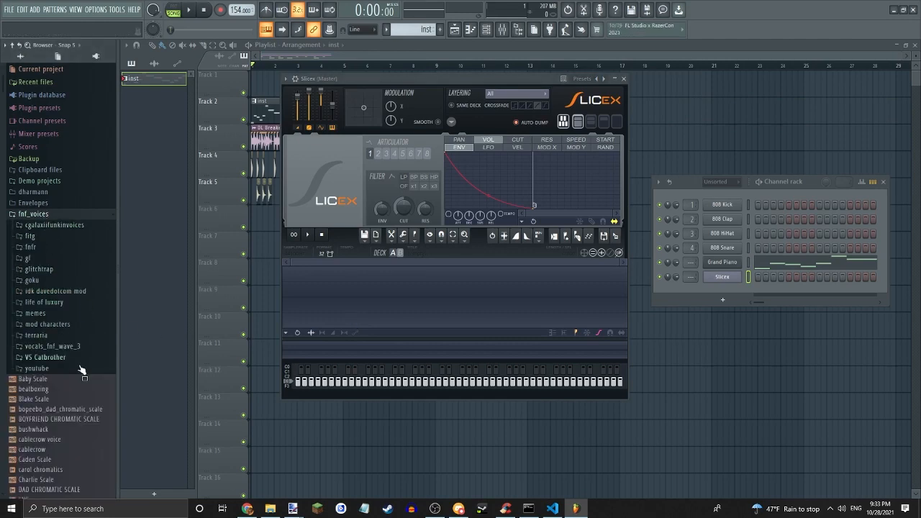
pyautogui.moveTo(63, 418); pyautogui.dragTo(722, 280)
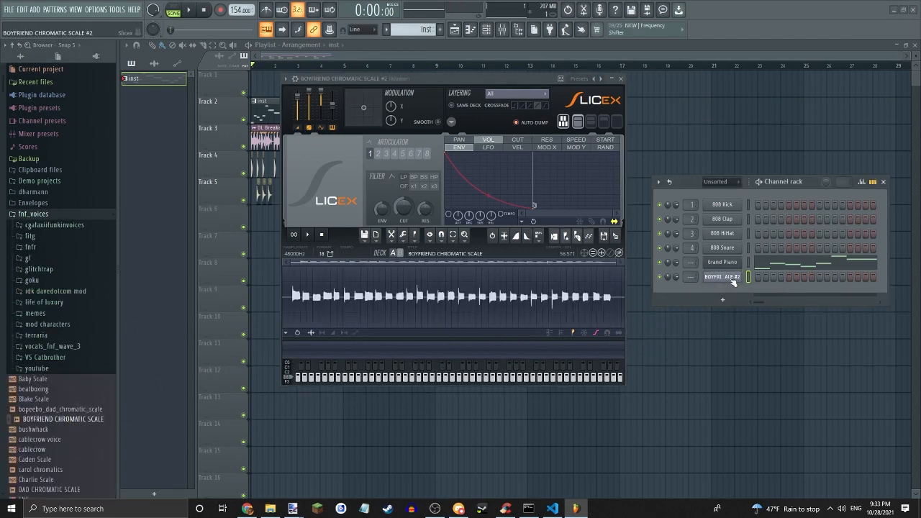
pyautogui.click(63, 214)
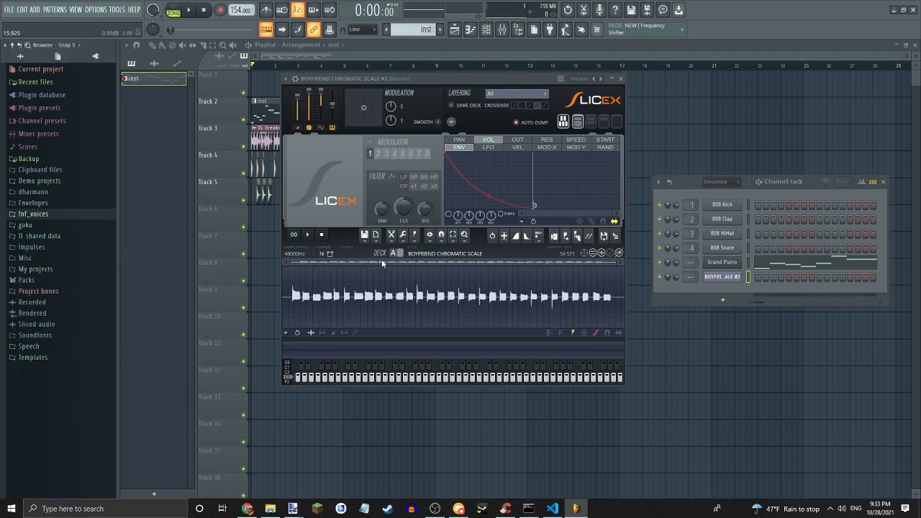
# Slice the chromatic scale sample with Dull auto-slicing, run Detect pitch regions, and close Slicex.
pyautogui.click(577, 235)
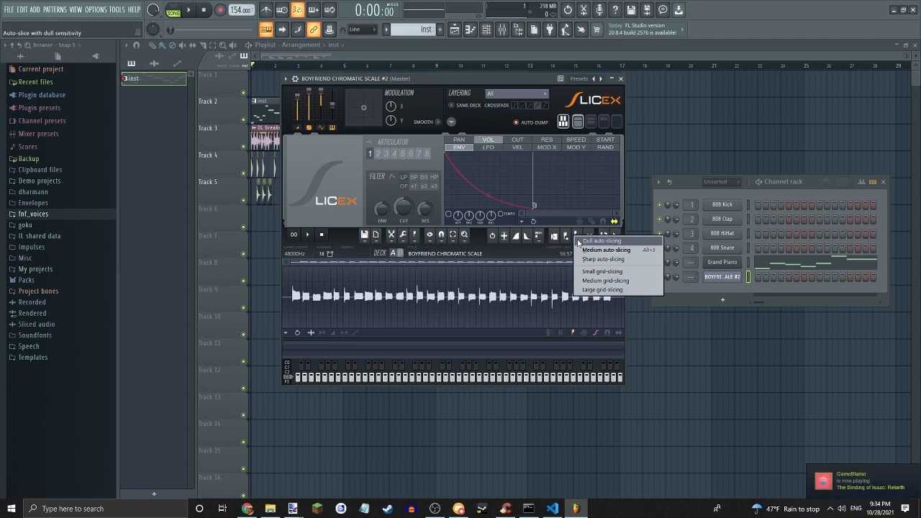
pyautogui.click(579, 241)
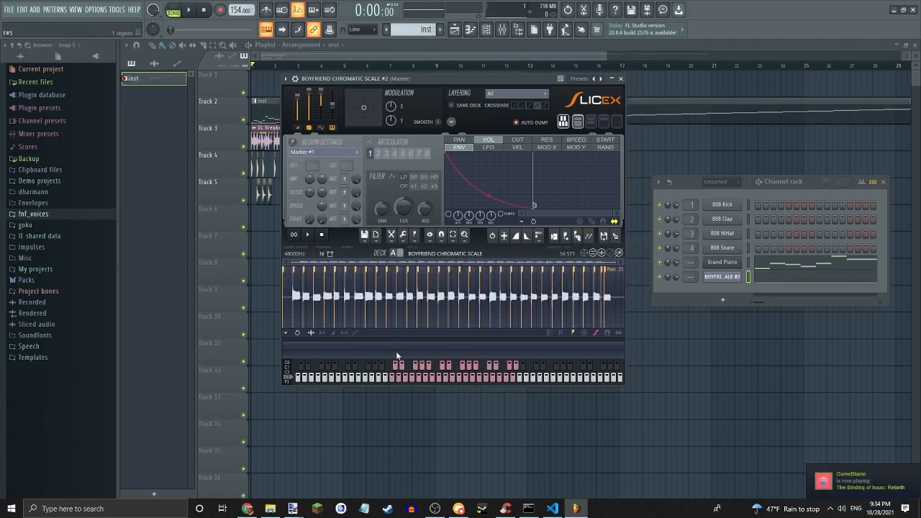
pyautogui.click(415, 236)
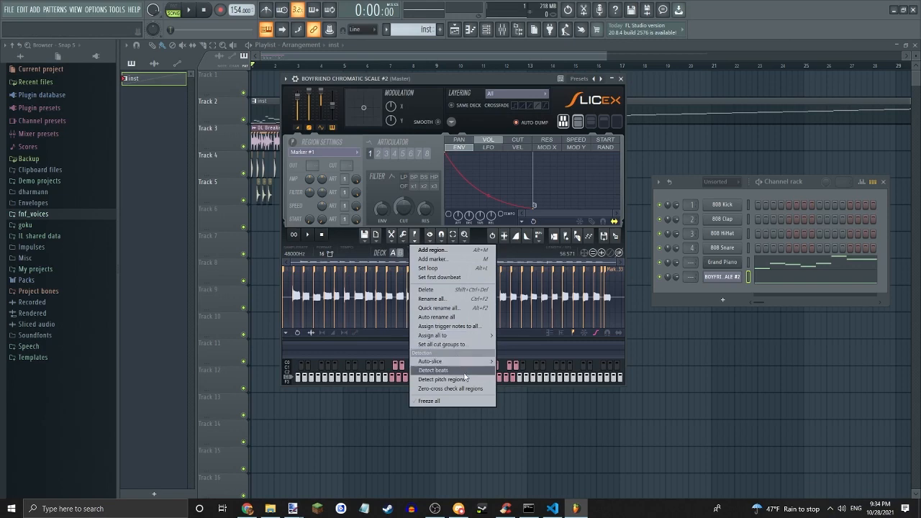
pyautogui.click(466, 380)
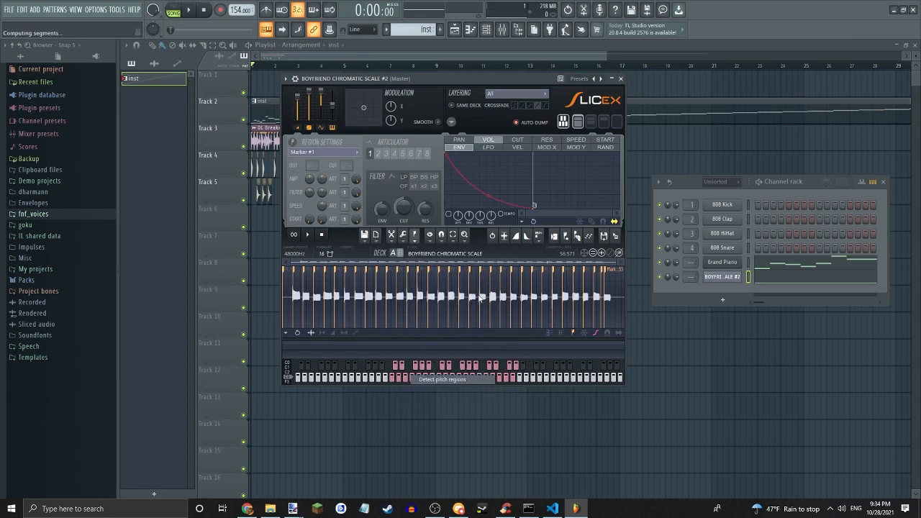
pyautogui.click(621, 78)
# Show the BOYFRIEND CHROMATIC SCALE #2 channel in the inst pattern's piano roll and delete all its auto-dumped notes.
pyautogui.doubleClick(438, 108)
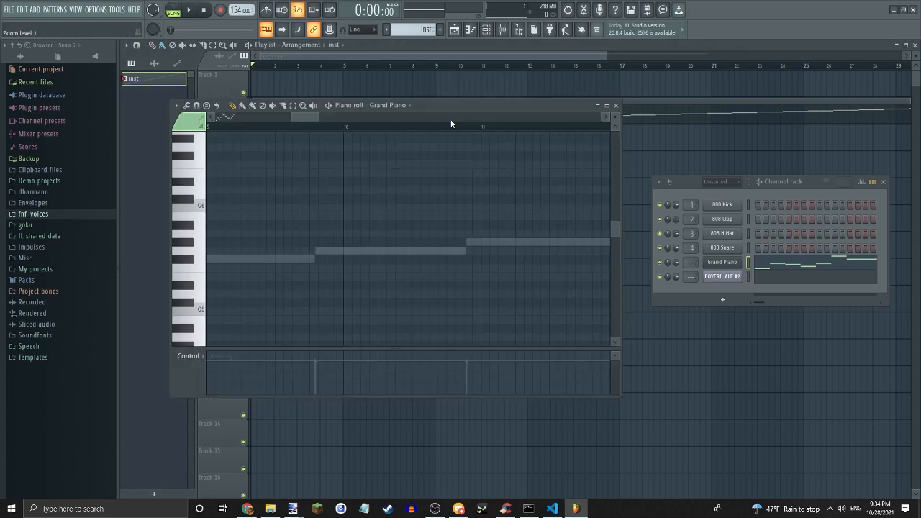
pyautogui.click(395, 107)
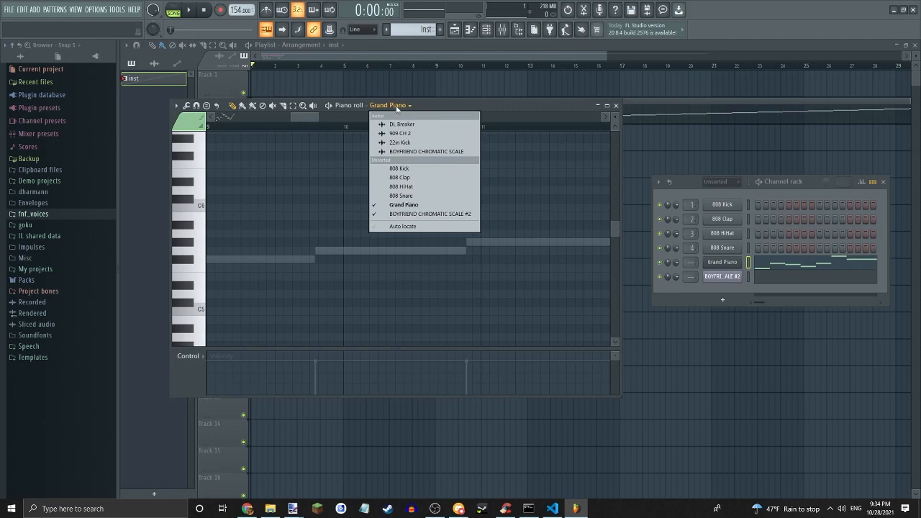
pyautogui.click(440, 214)
pyautogui.moveTo(311, 119); pyautogui.dragTo(223, 120)
pyautogui.click(434, 108)
pyautogui.click(434, 108)
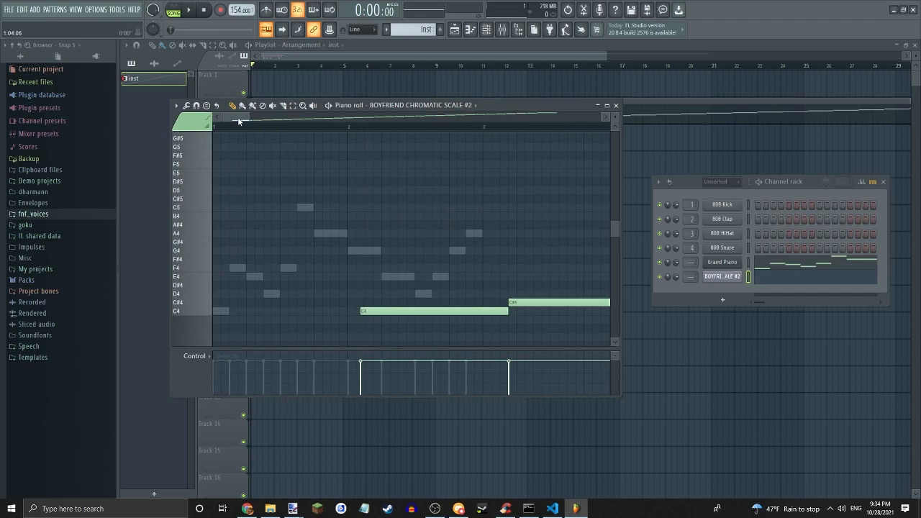
pyautogui.hotkey('ctrl', 'a')
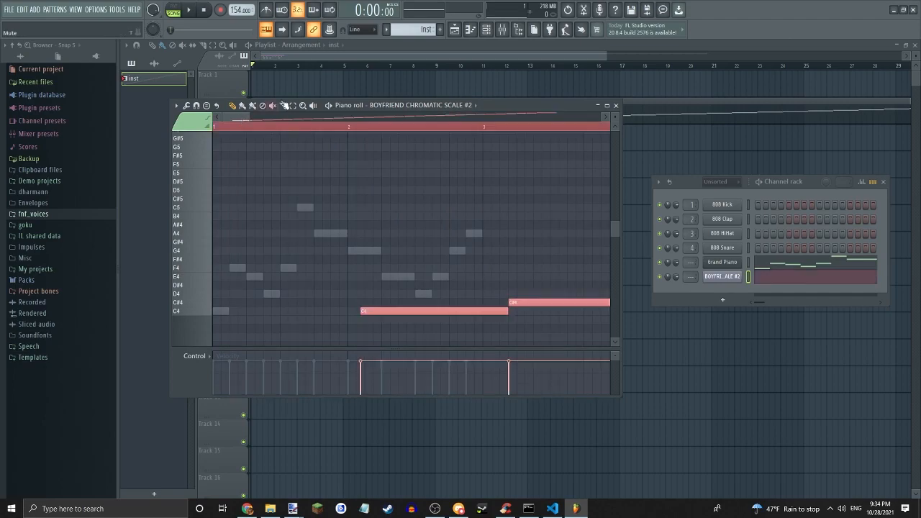
pyautogui.hotkey('ctrl', 'shift', 's')
pyautogui.click(451, 12)
pyautogui.press('Delete')
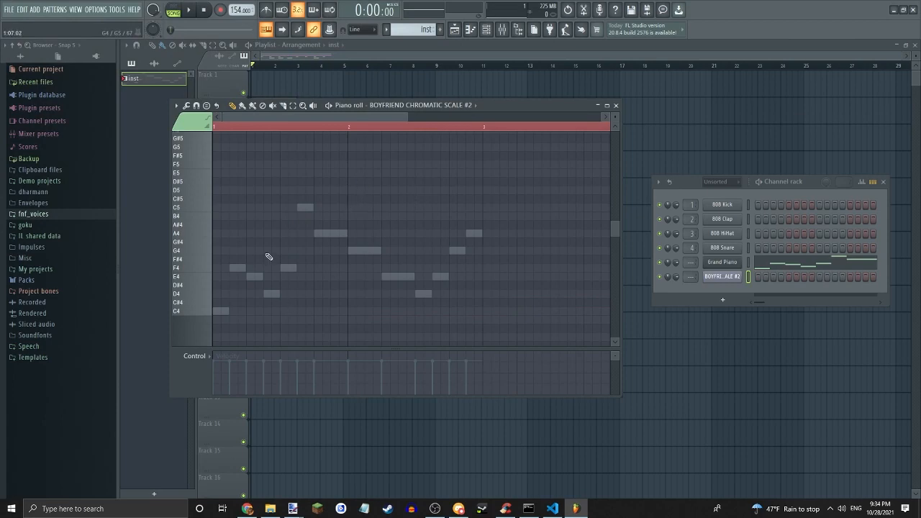
# Draw ascending half-beat notes C4, D4, E4, F4, G4 and A4 from the start of bar 1 for the sliced vocal.
pyautogui.scroll(4, 268, 257)
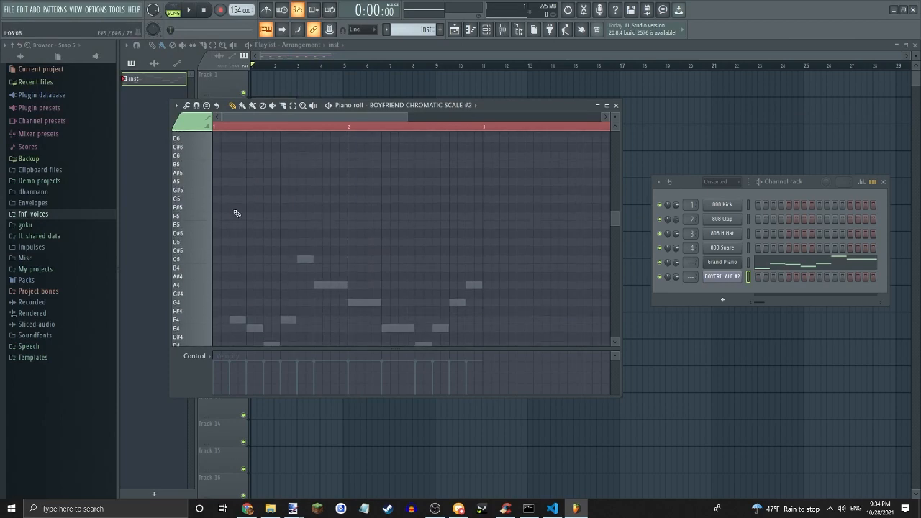
pyautogui.scroll(-3, 237, 213)
pyautogui.moveTo(219, 312); pyautogui.dragTo(200, 273)
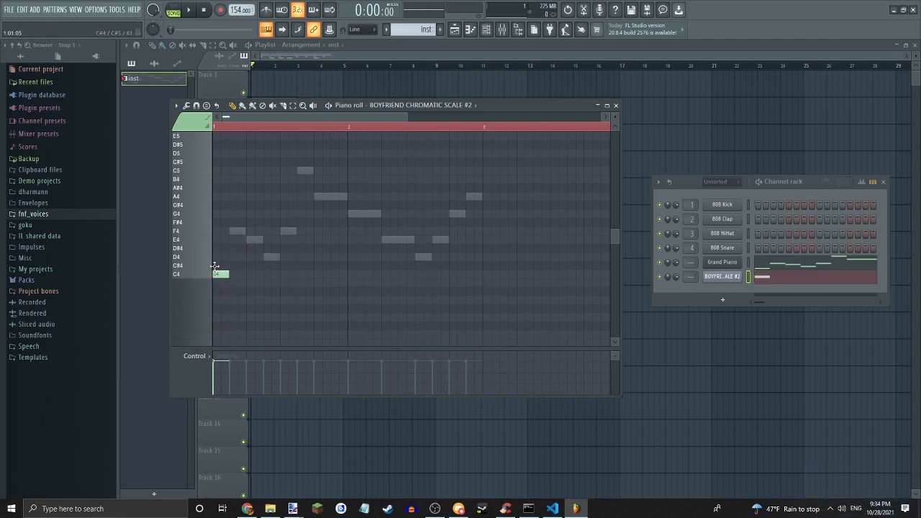
pyautogui.click(235, 258)
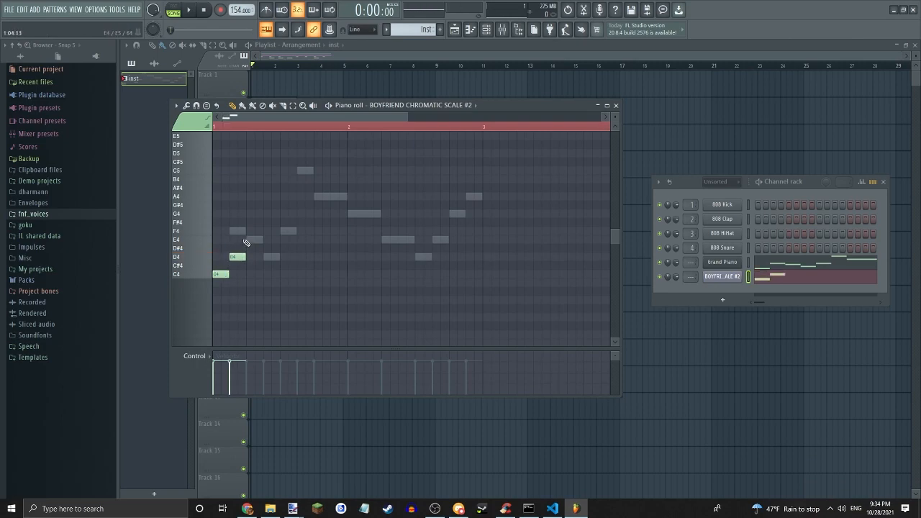
pyautogui.click(246, 240)
pyautogui.click(266, 232)
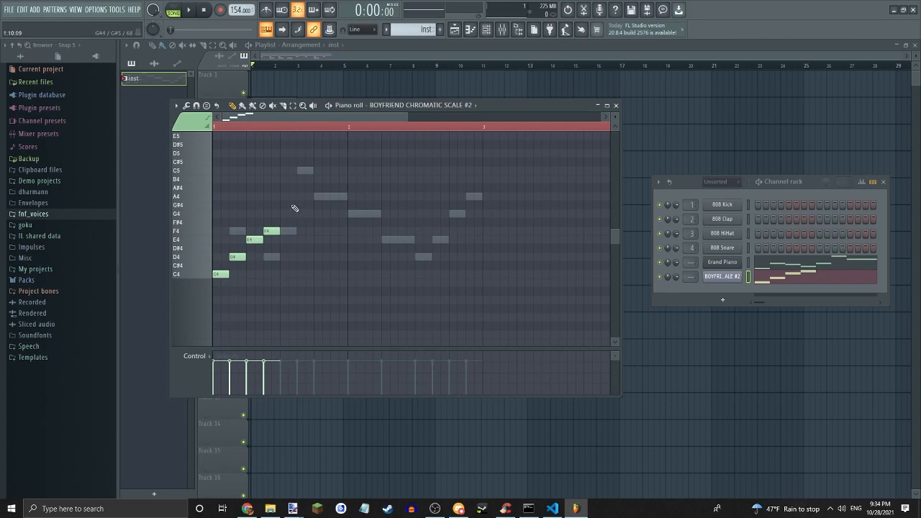
pyautogui.click(287, 214)
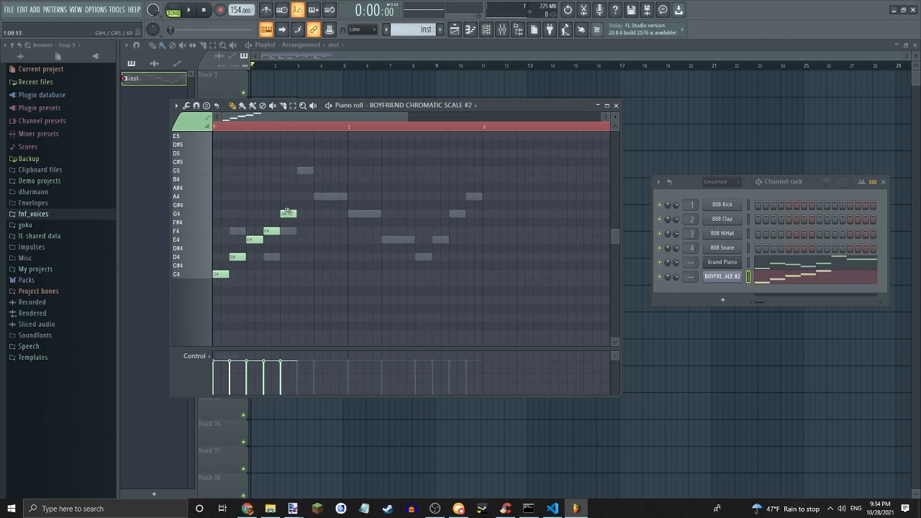
pyautogui.click(299, 197)
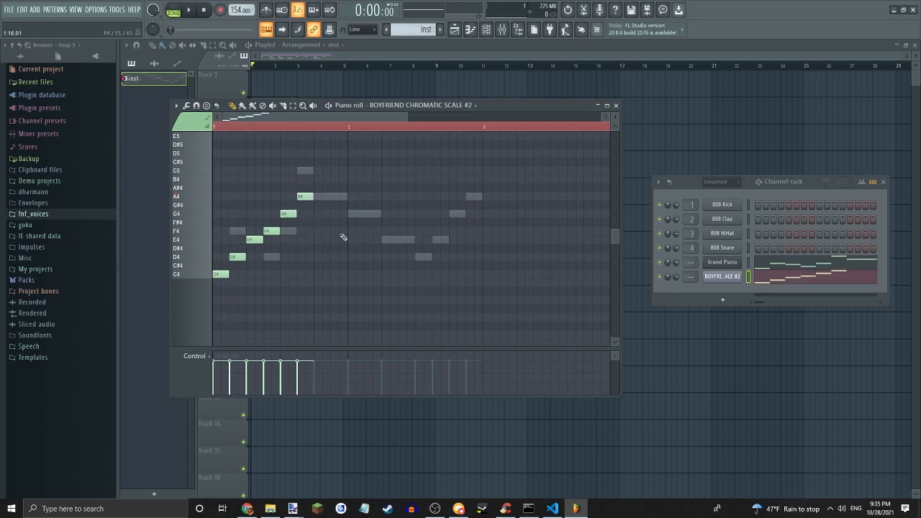
# Play back the ascending vocal notes, delete all six of them, and close the piano roll.
pyautogui.press('space')
pyautogui.press('space')
pyautogui.rightClick(305, 197)
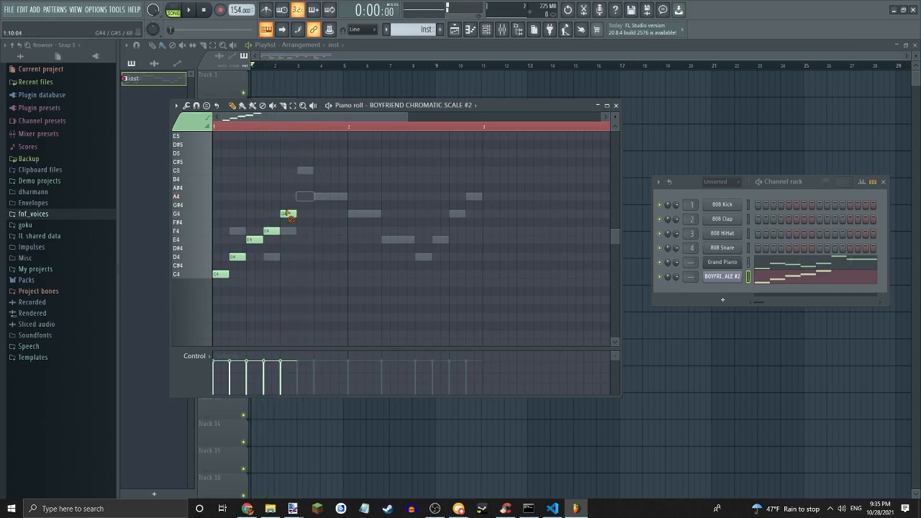
pyautogui.rightClick(289, 213)
pyautogui.rightClick(272, 231)
pyautogui.rightClick(254, 240)
pyautogui.rightClick(238, 257)
pyautogui.rightClick(221, 274)
pyautogui.click(615, 105)
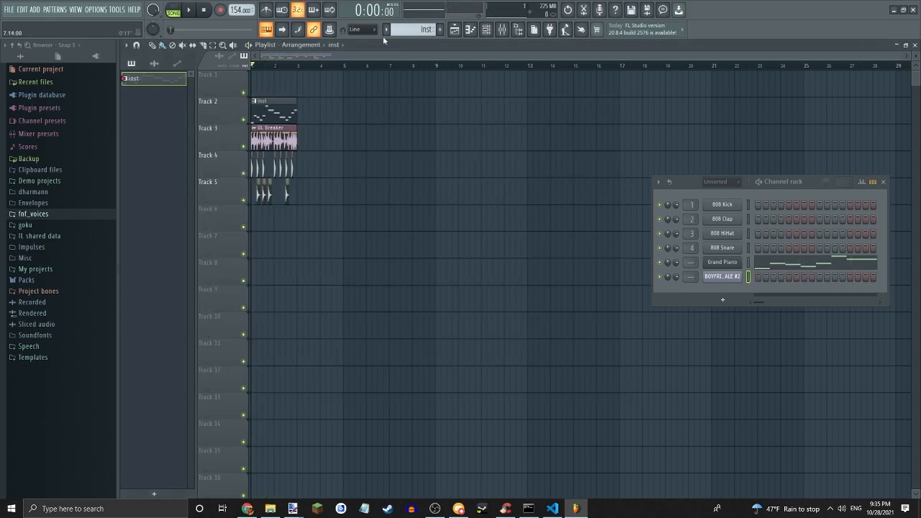
# Create a new pattern named voices and place it on Track 1 at bar 1 of the playlist.
pyautogui.click(436, 29)
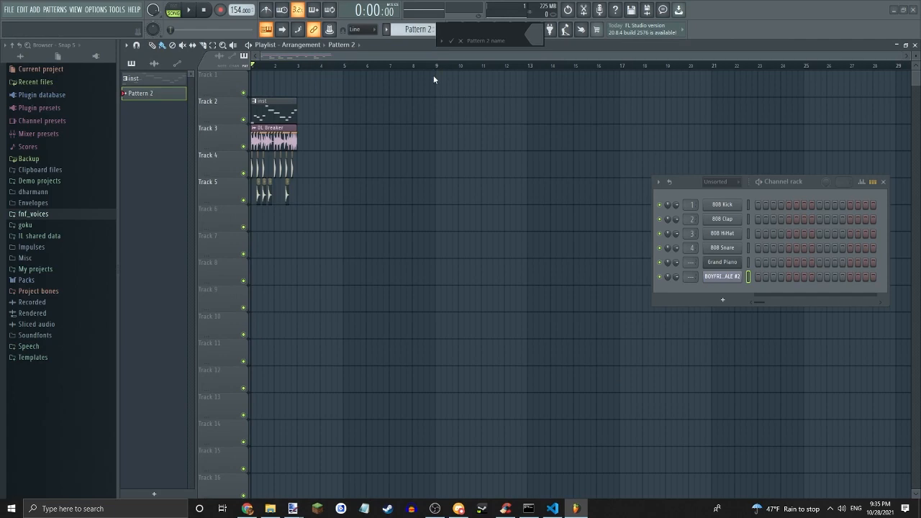
pyautogui.write('voices')
pyautogui.press('Return')
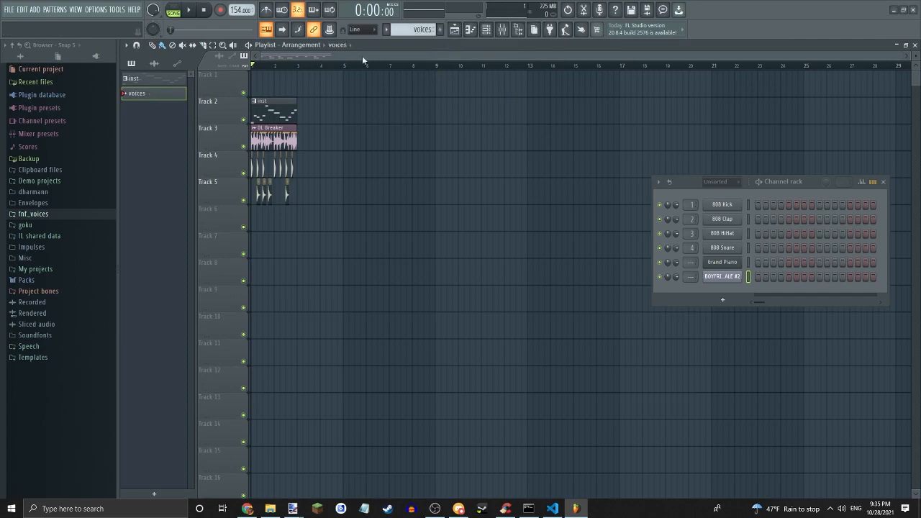
pyautogui.moveTo(136, 94); pyautogui.dragTo(254, 76)
# Play the arrangement and raise the volume of the BOYFRIEND CHROMATIC SCALE #2 channel.
pyautogui.press('space')
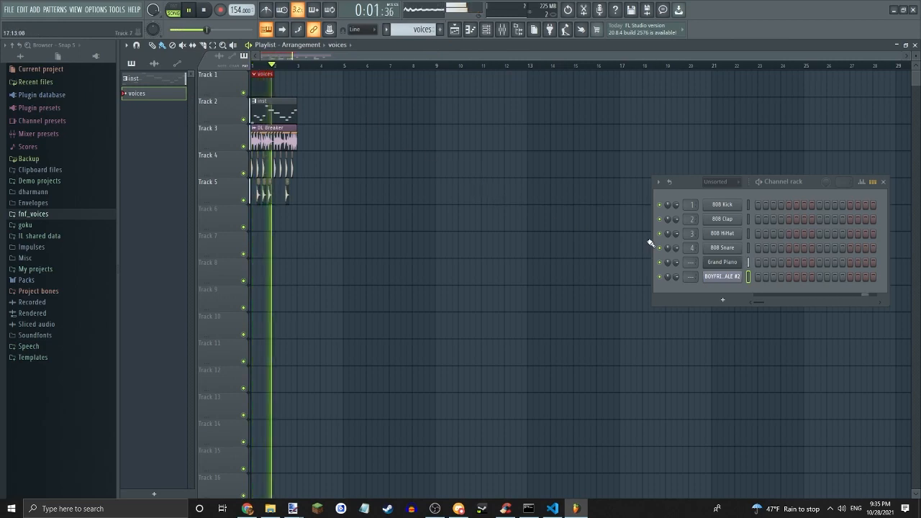
pyautogui.press('space')
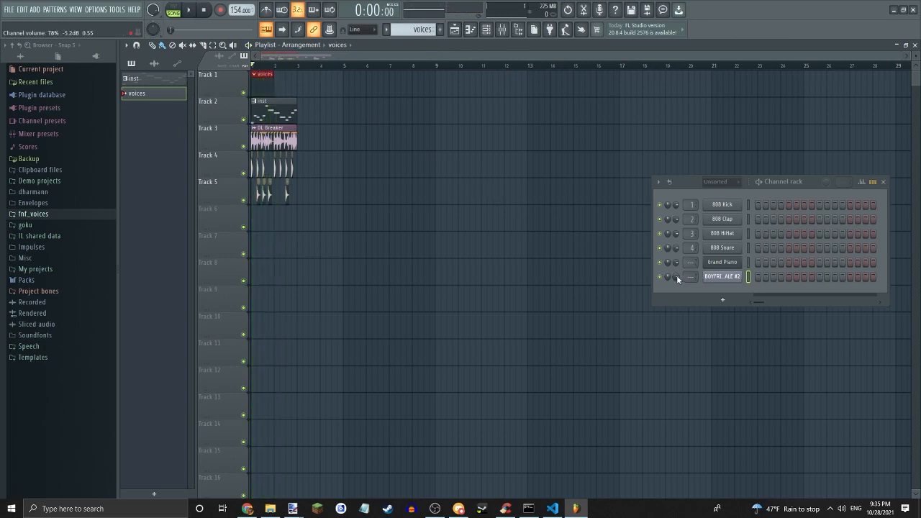
pyautogui.moveTo(676, 277); pyautogui.dragTo(676, 274)
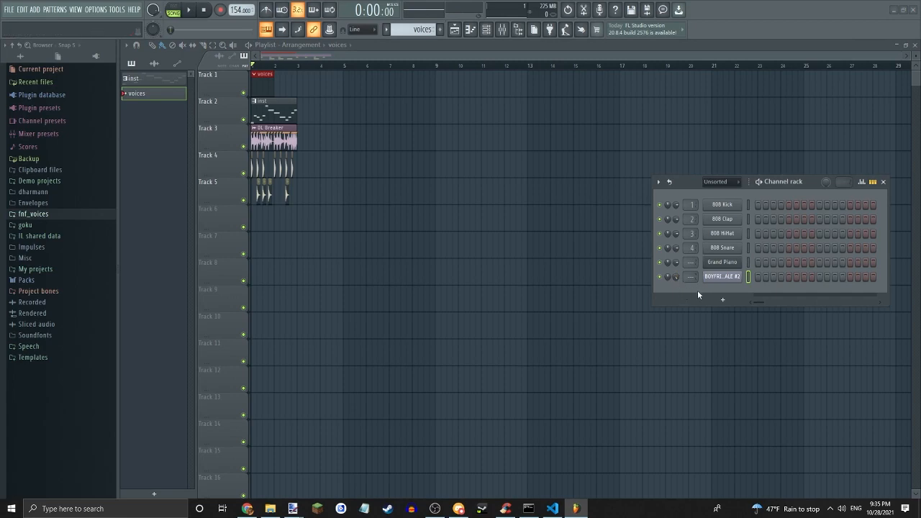
# In the voices pattern's piano roll, draw half-beat notes E4, F4, A4, B4, A4, A4 from bar 1's start and F4 on its last half-beat.
pyautogui.click(470, 29)
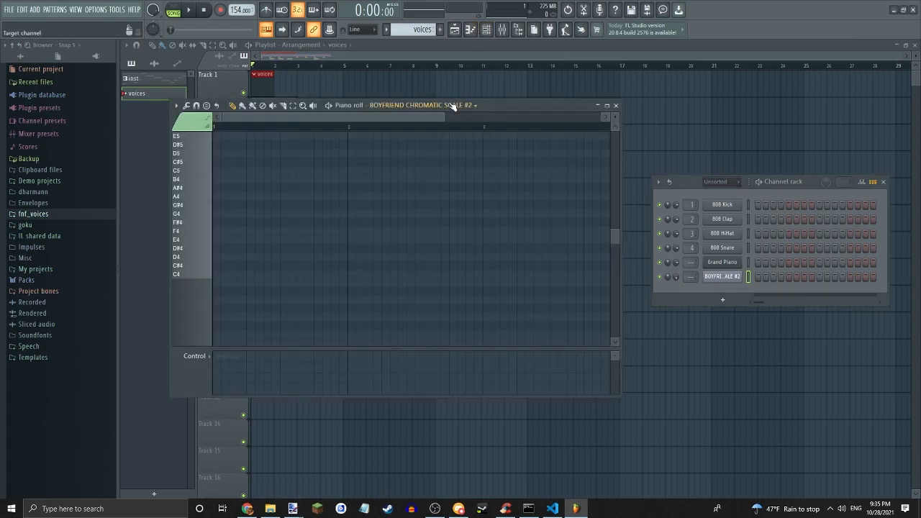
pyautogui.click(216, 266)
pyautogui.click(234, 257)
pyautogui.click(252, 213)
pyautogui.moveTo(252, 214); pyautogui.dragTo(272, 205)
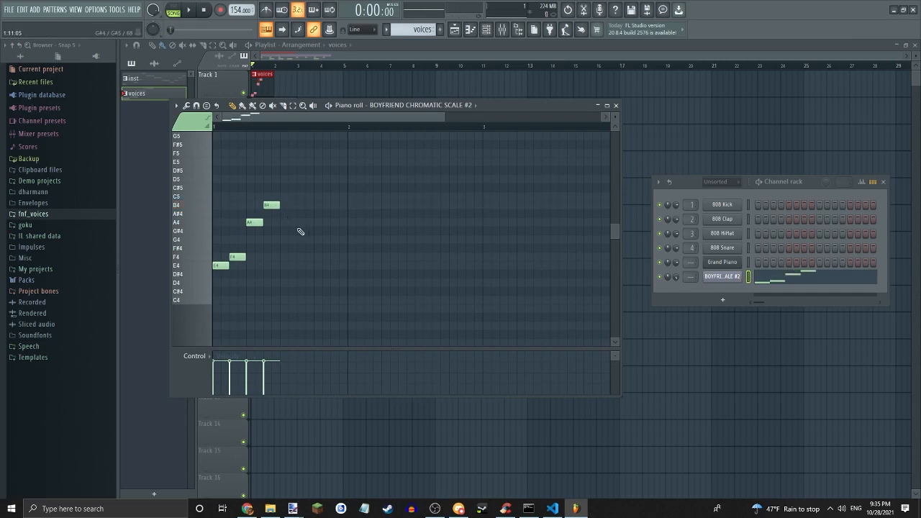
pyautogui.click(287, 222)
pyautogui.click(305, 222)
pyautogui.click(329, 251)
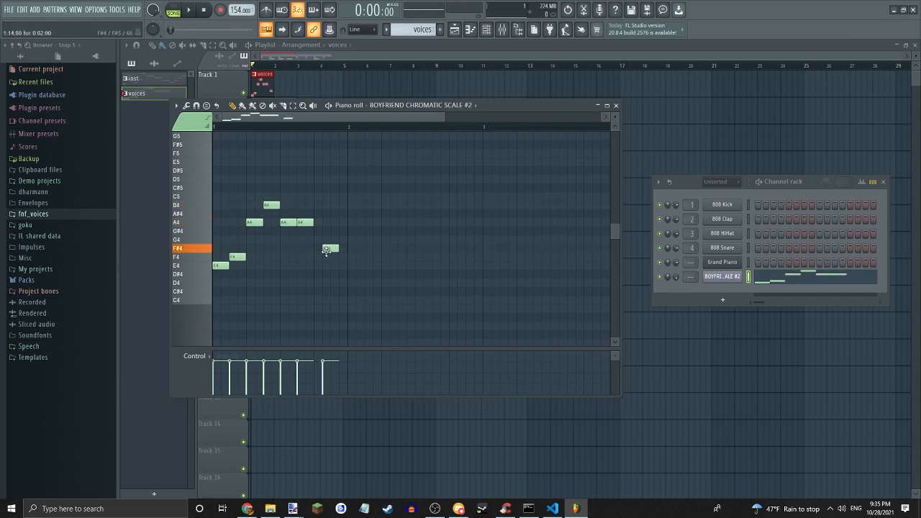
pyautogui.moveTo(329, 251); pyautogui.dragTo(338, 257)
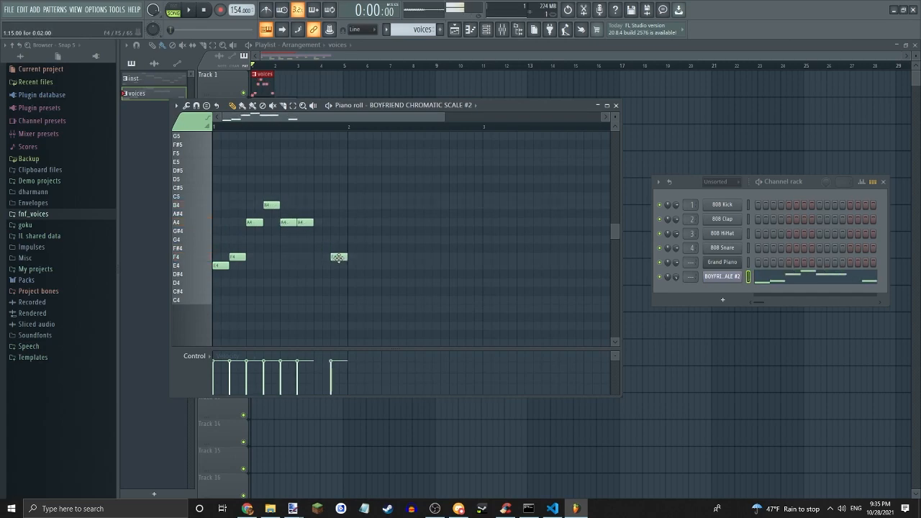
# Continue the vocal melody with half-beat notes A4, B4, E5, D5, B4, F4 and G4 from the second half-beat of bar 2.
pyautogui.click(368, 223)
pyautogui.click(377, 222)
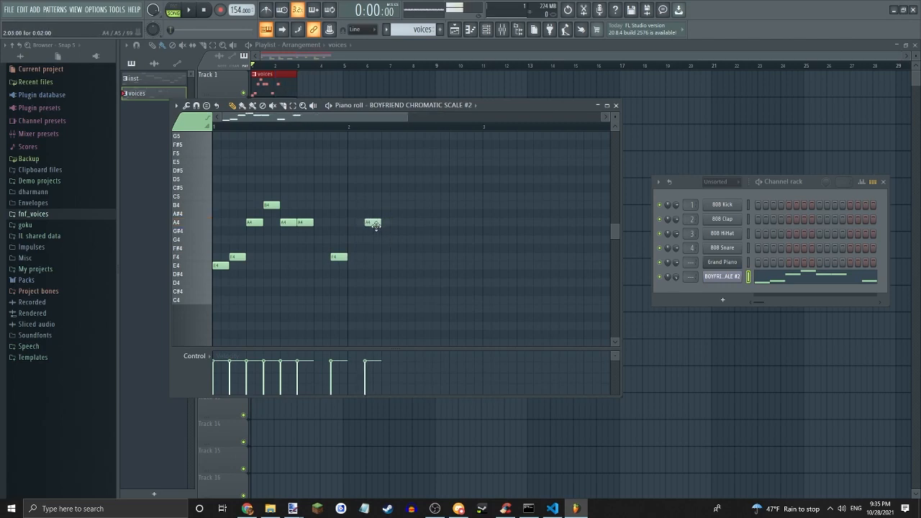
pyautogui.click(386, 205)
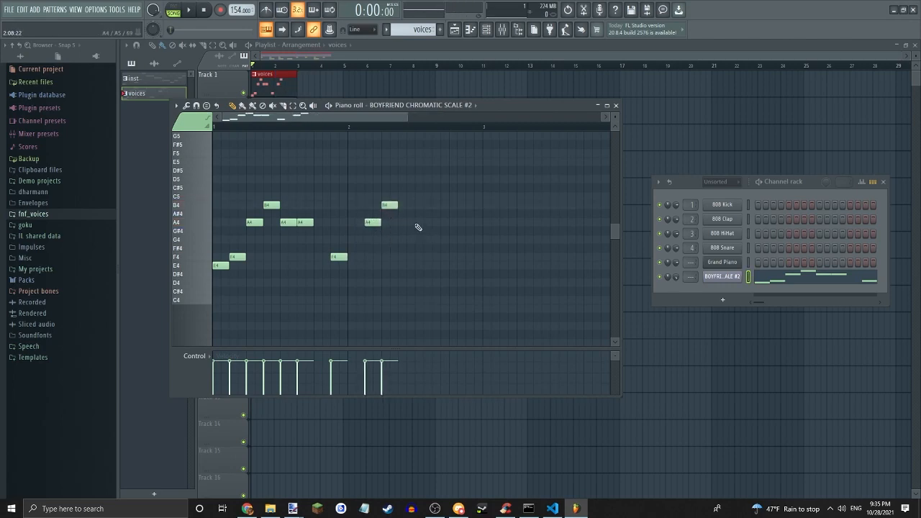
pyautogui.click(410, 161)
pyautogui.click(422, 187)
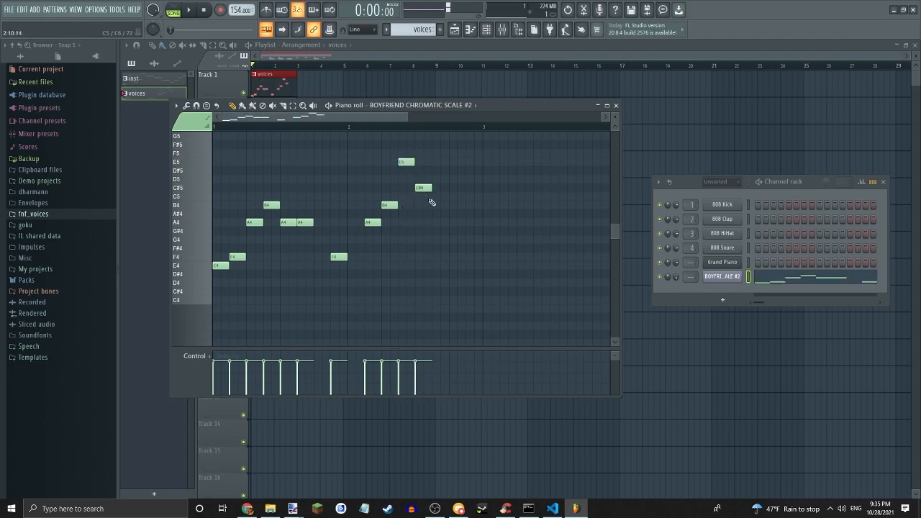
pyautogui.moveTo(421, 187); pyautogui.dragTo(423, 178)
pyautogui.click(439, 205)
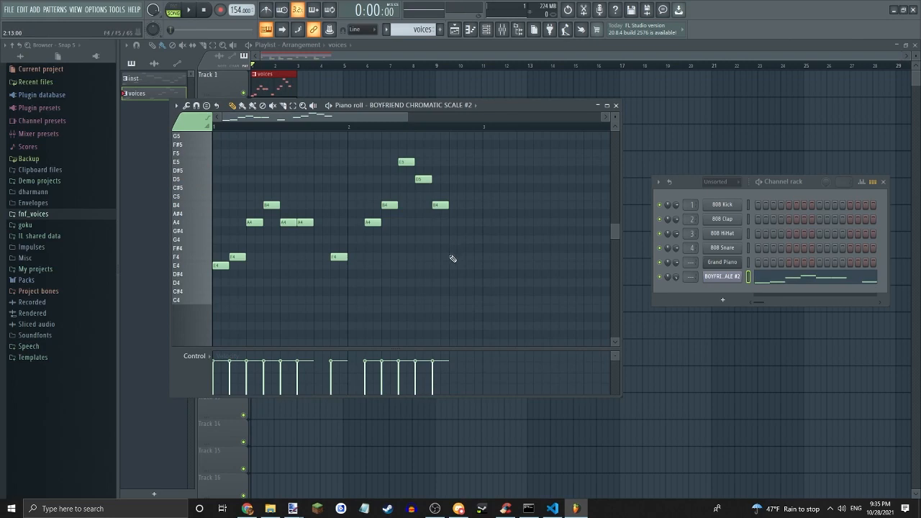
pyautogui.click(455, 257)
pyautogui.click(468, 231)
pyautogui.moveTo(473, 230); pyautogui.dragTo(473, 240)
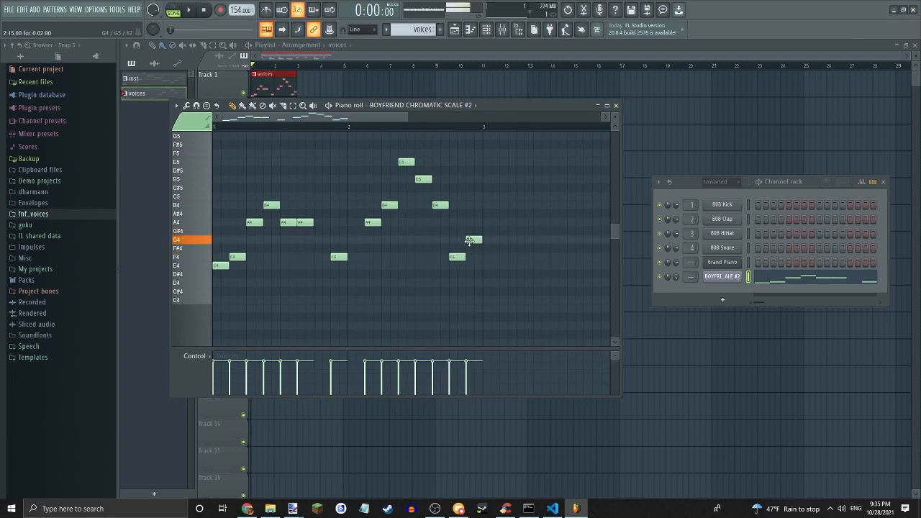
# Play the arrangement to check the vocal melody against the instrumental, and close the piano roll.
pyautogui.press('space')
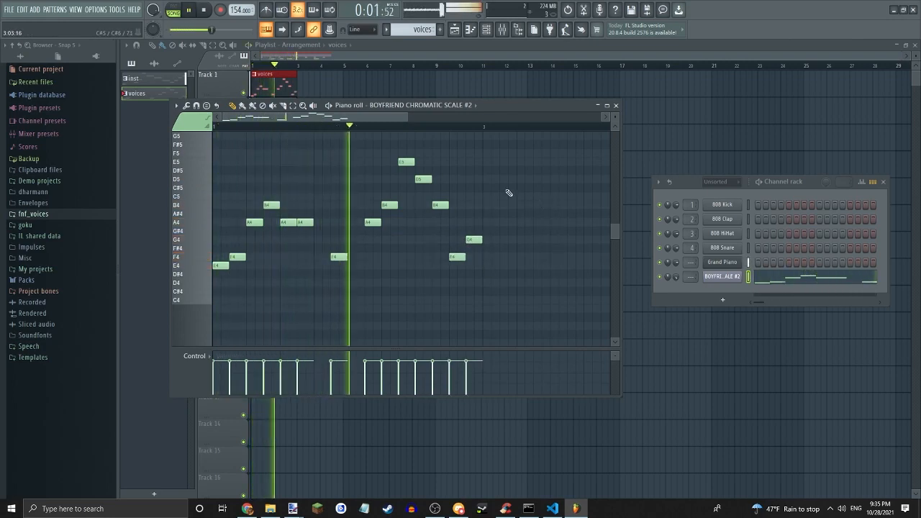
pyautogui.press('space')
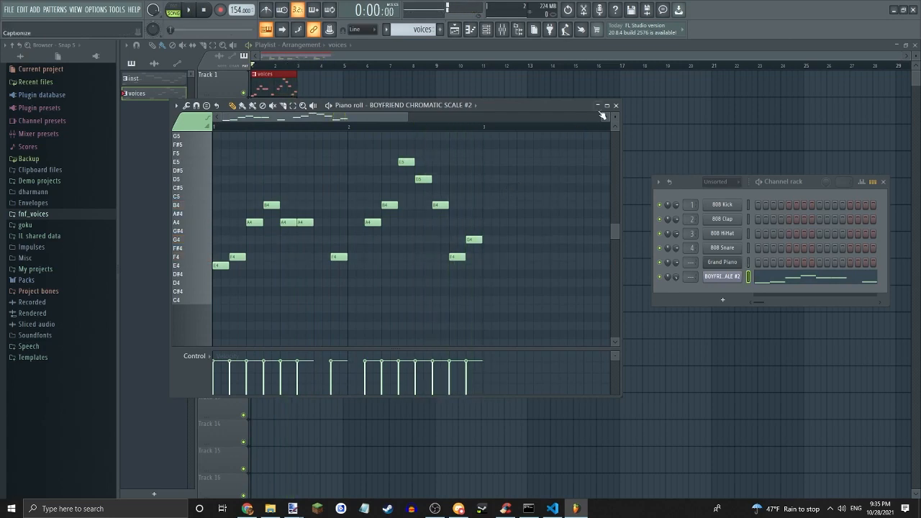
pyautogui.click(616, 105)
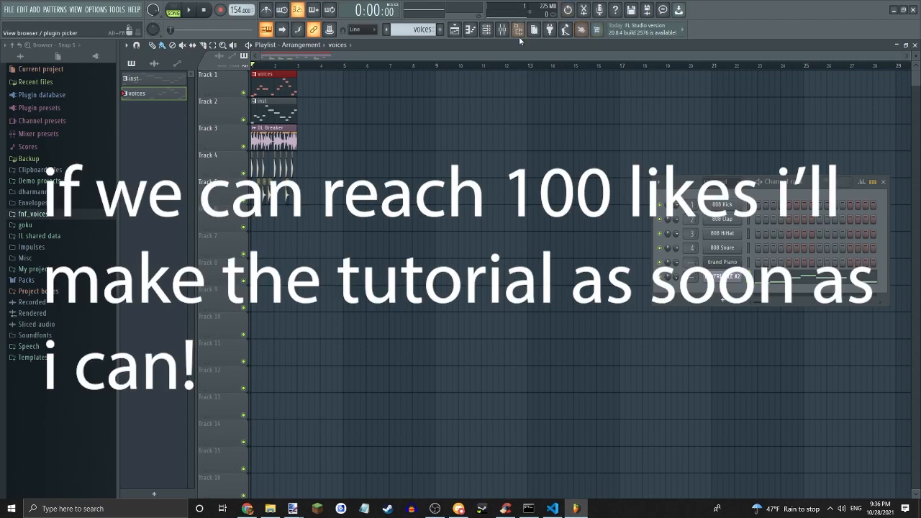
# Set the playlist's playback position to bar 2 and audition the arrangement from there.
pyautogui.click(273, 65)
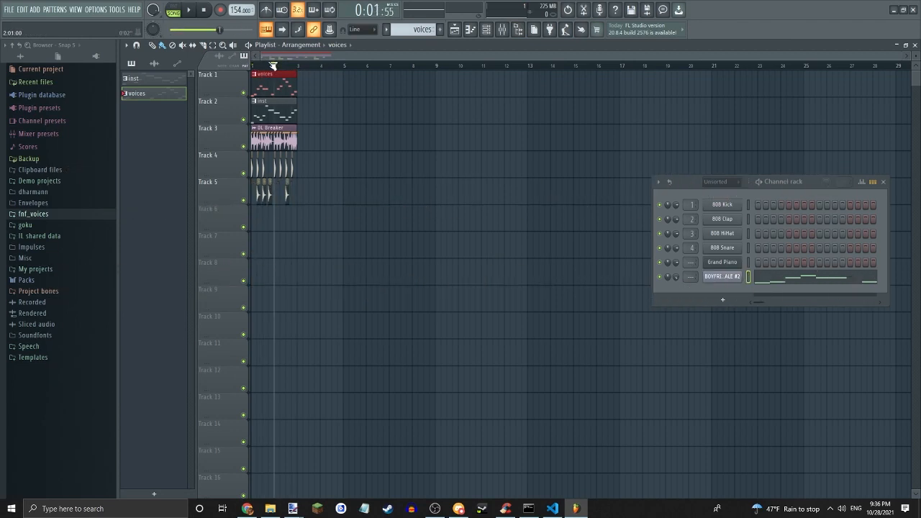
pyautogui.moveTo(274, 65); pyautogui.dragTo(122, 128)
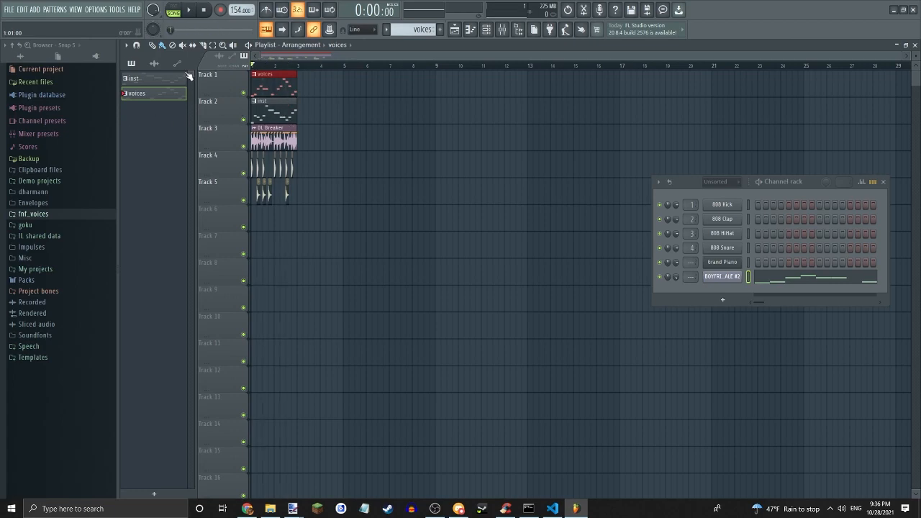
pyautogui.click(273, 66)
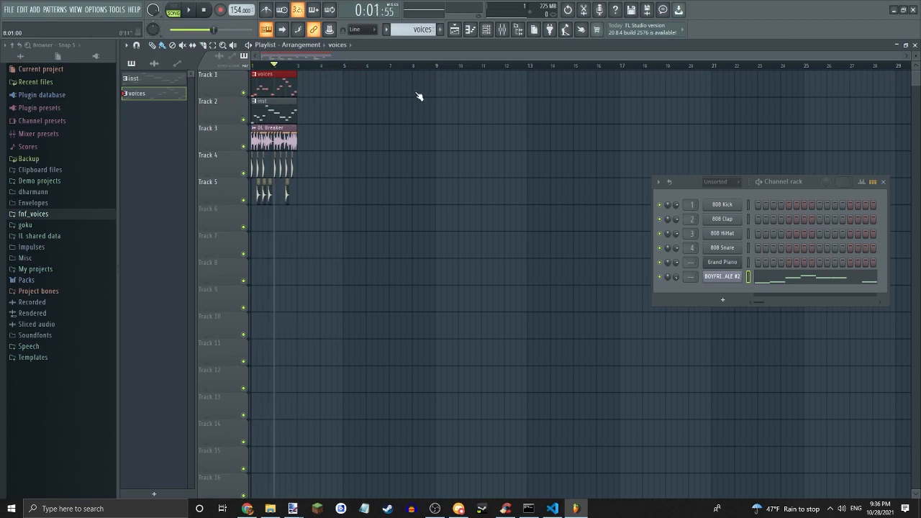
pyautogui.press('space')
pyautogui.press('space')
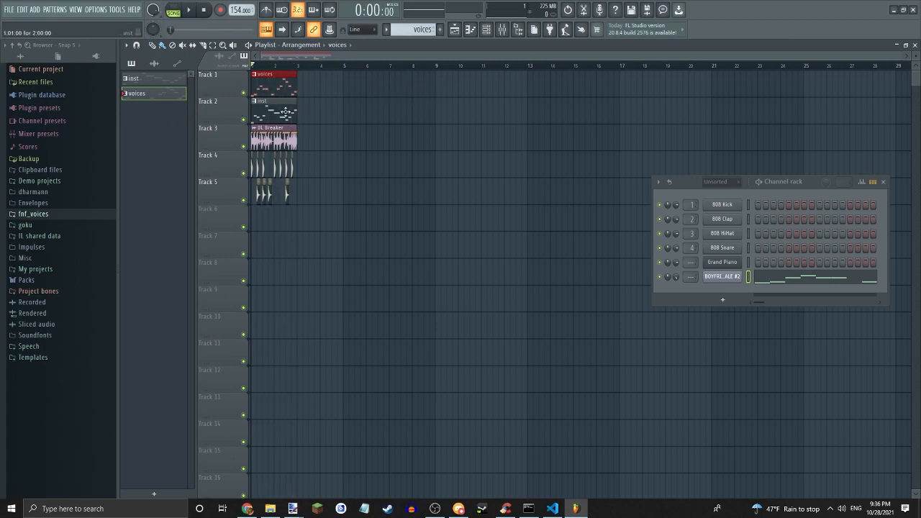